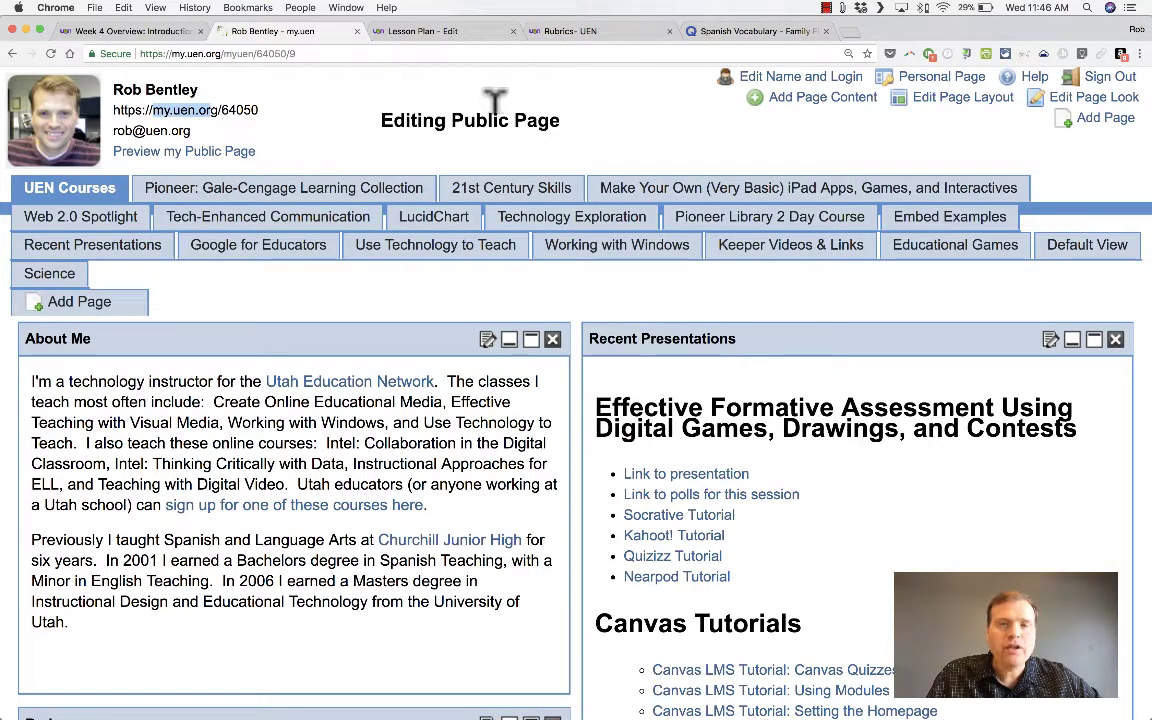
Open the my.uen Personal Page, which lists Services/Tools such as Lesson Plan and Rubric Creation
left_click(938, 84)
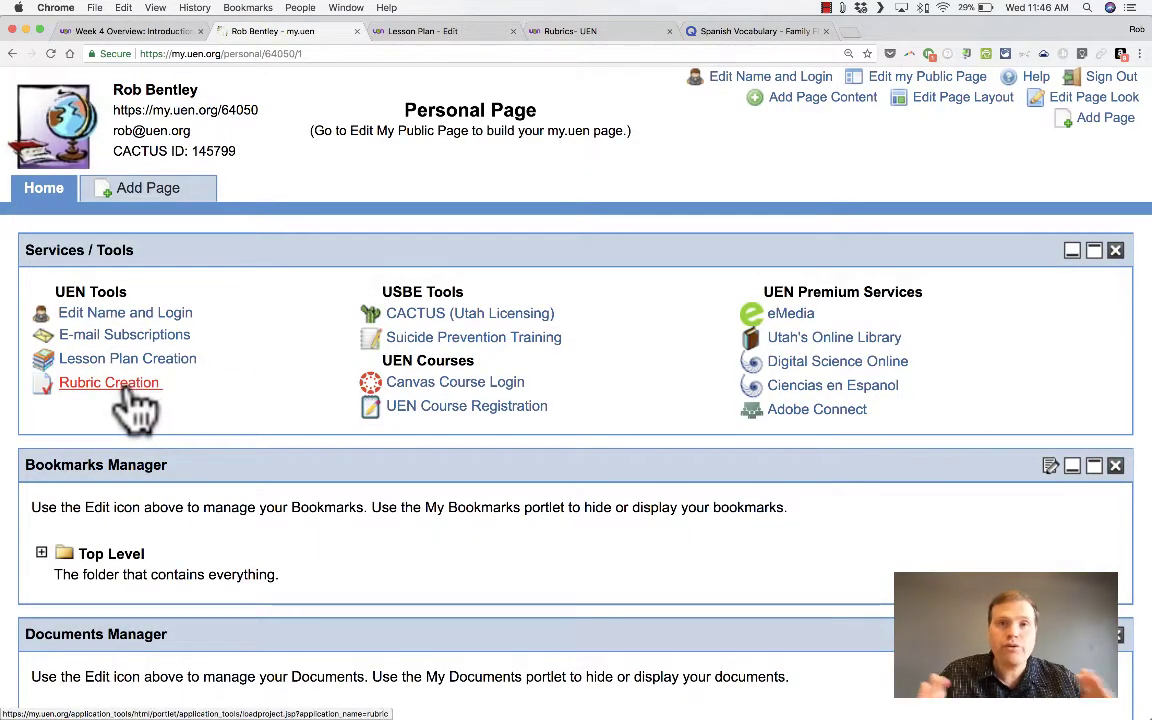
From the Spanish Family Vocabulary lesson plan's Assessment section, launch the UEN Rubric Tool in a new tab
left_click(455, 32)
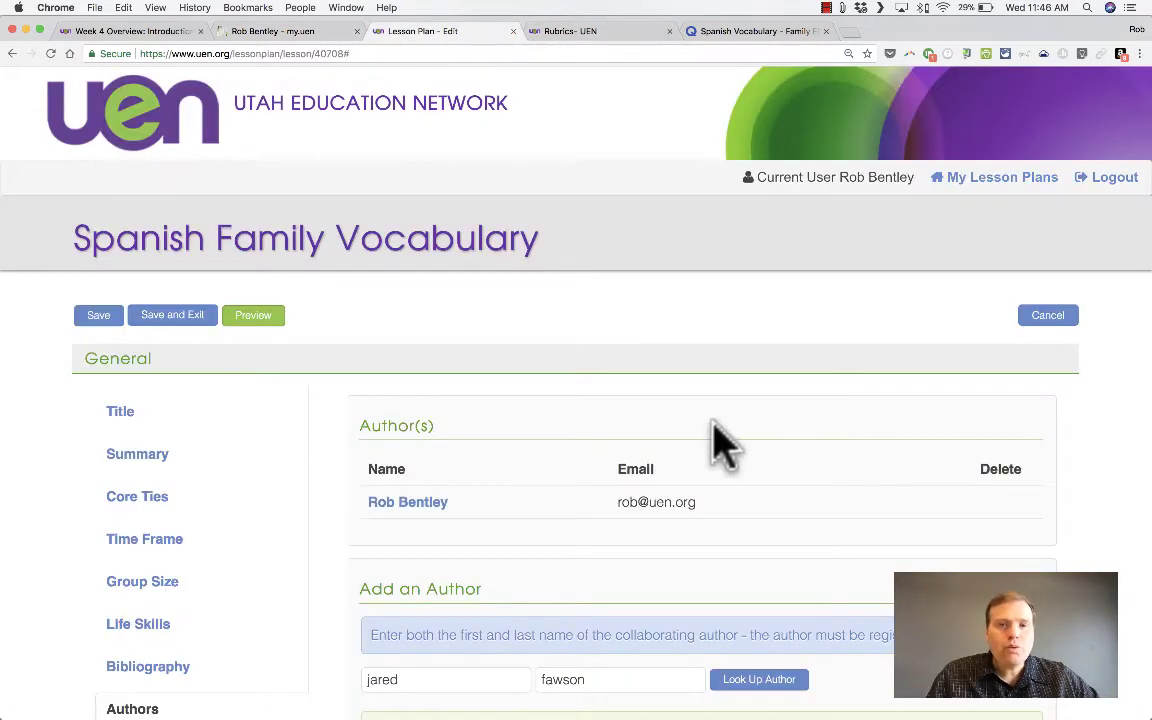
scroll(368, 458, "down", 5)
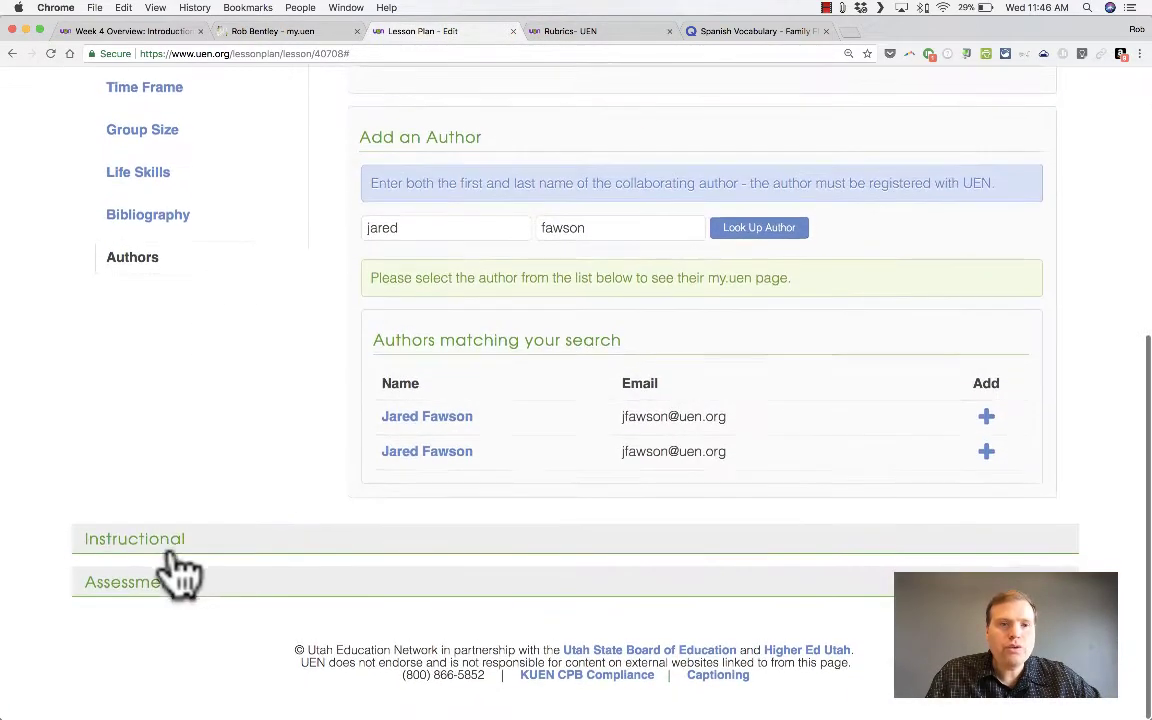
left_click(128, 590)
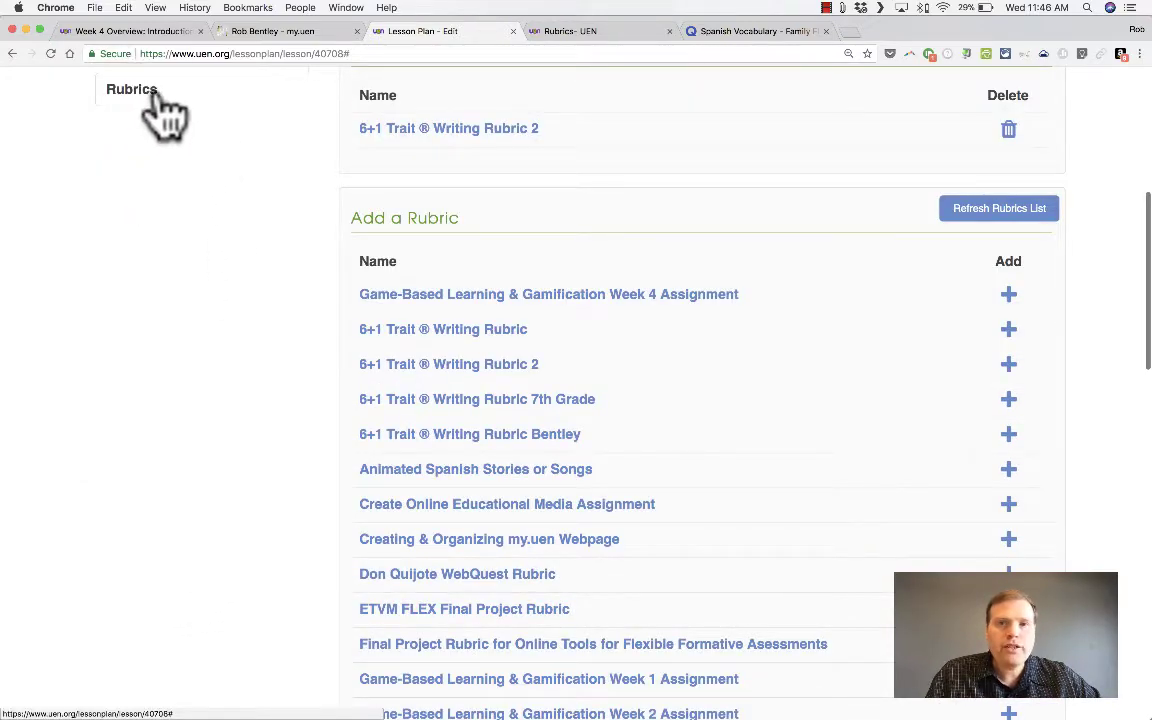
scroll(674, 205, "up", 1)
scroll(674, 205, "down", 10)
scroll(678, 212, "down", 5)
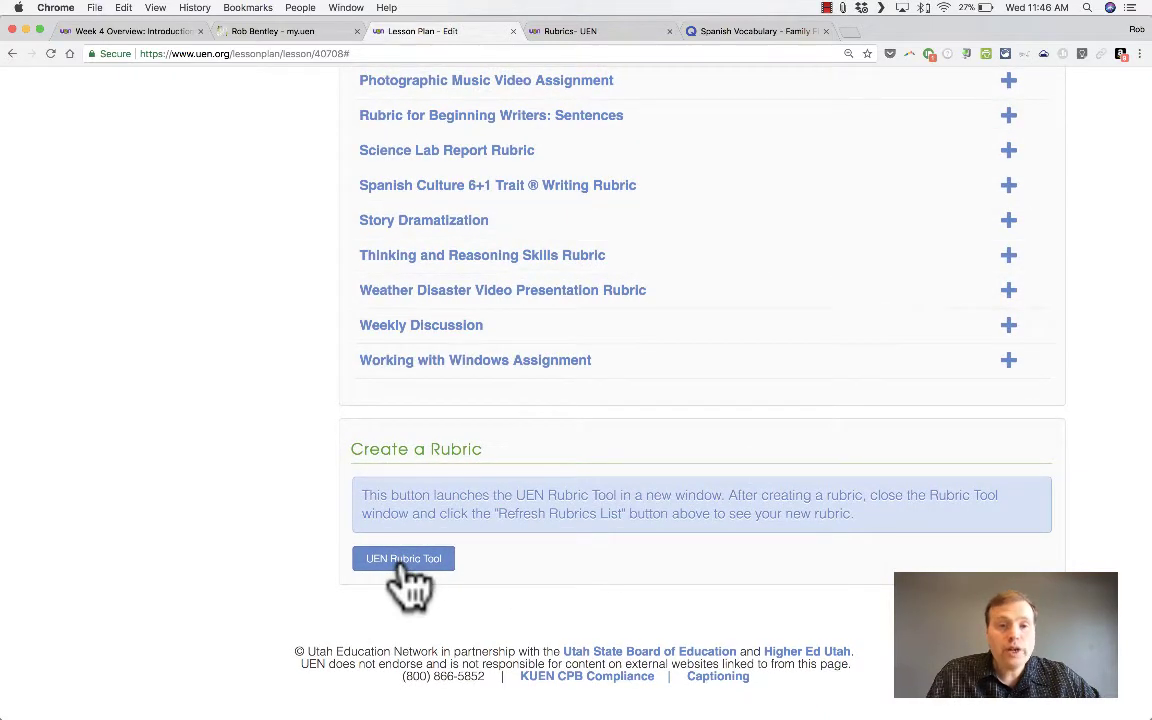
left_click(404, 560)
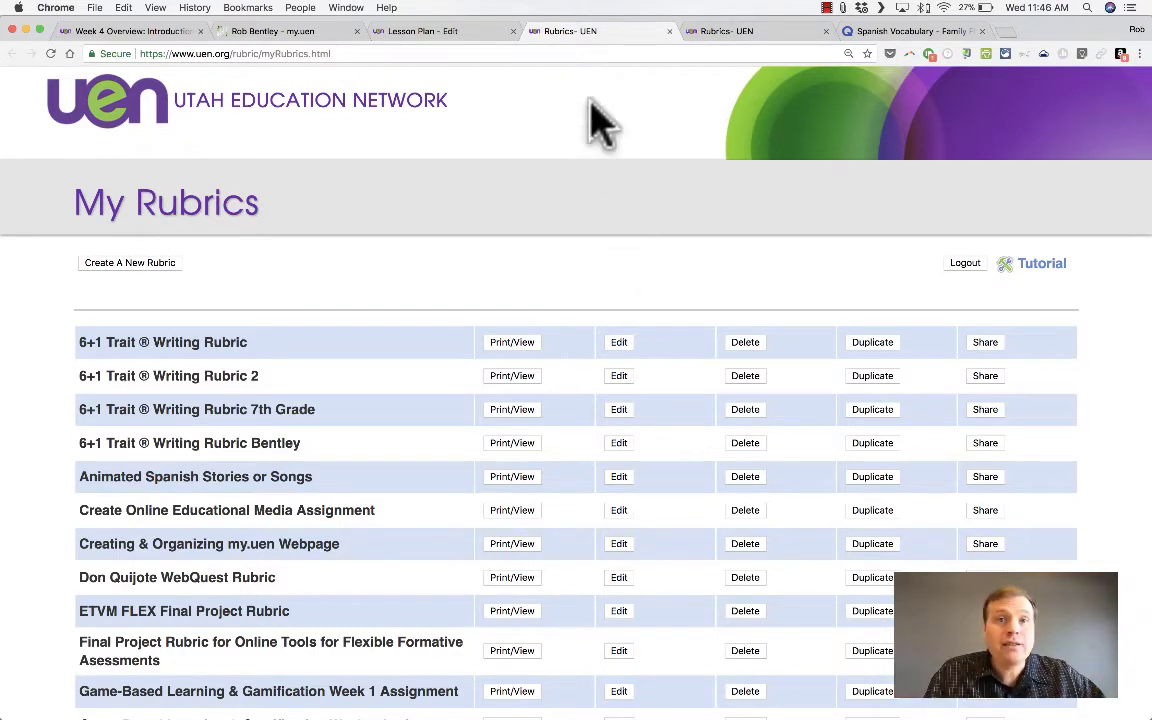
Close the duplicate Rubrics tab and the Spanish Vocabulary tab, then browse the My Rubrics list
left_click(440, 31)
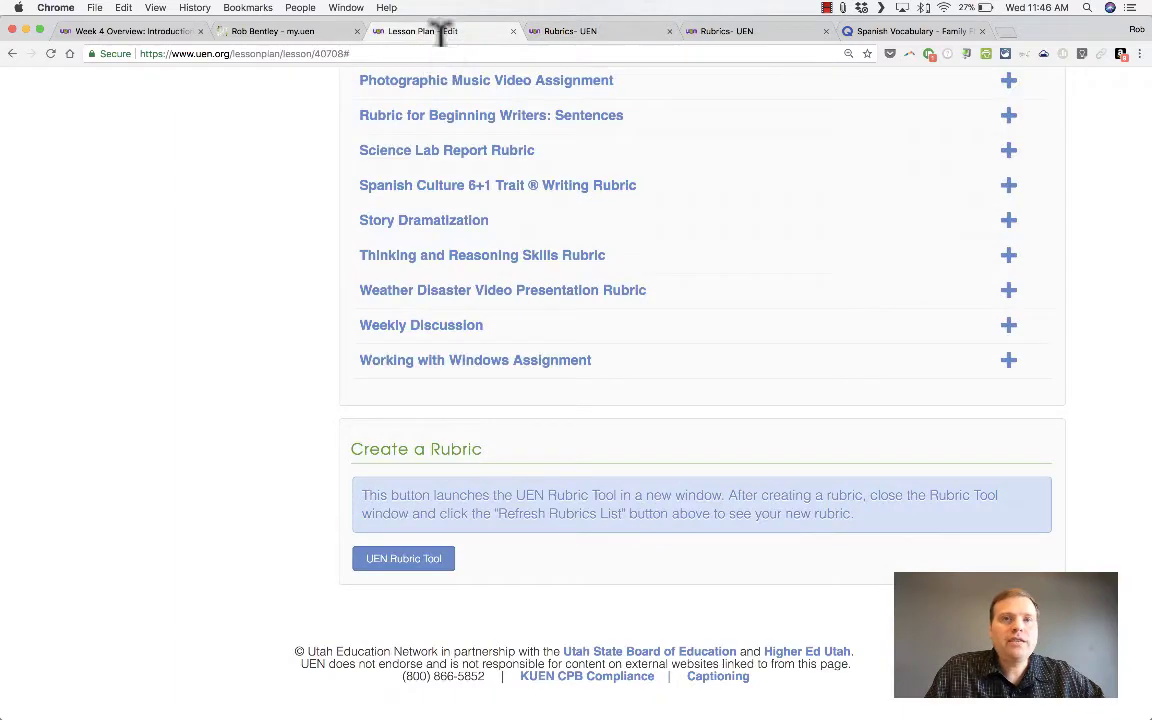
left_click(275, 34)
left_click(652, 26)
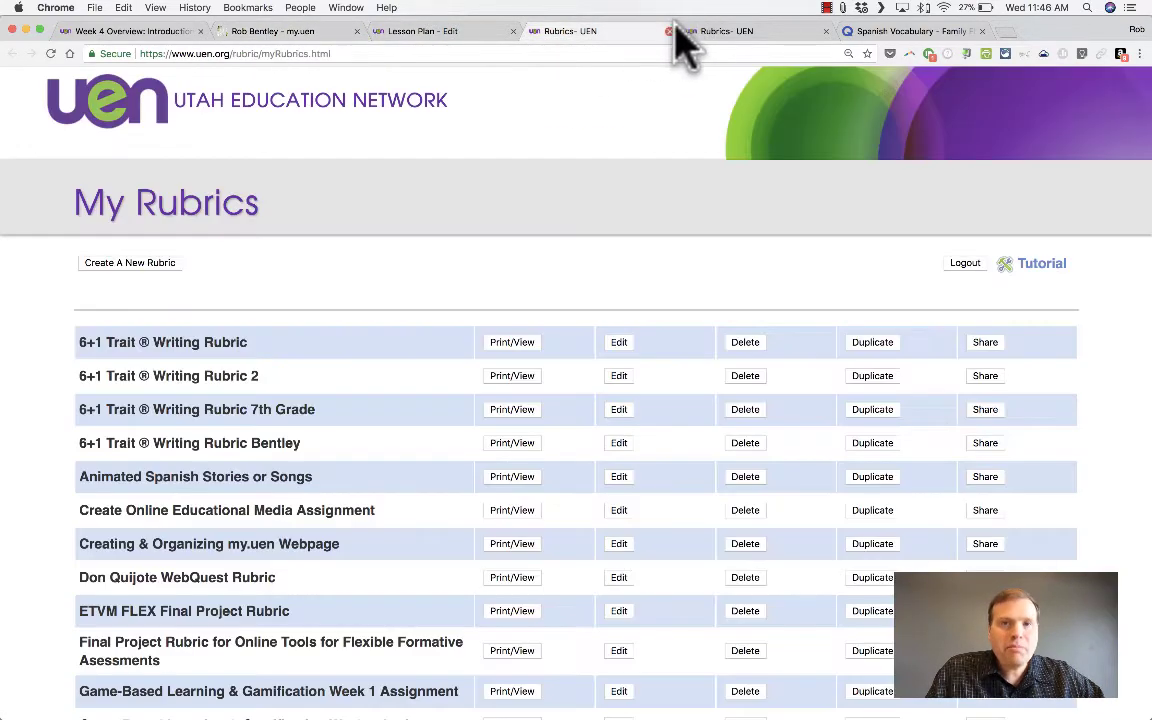
left_click(826, 32)
left_click(826, 32)
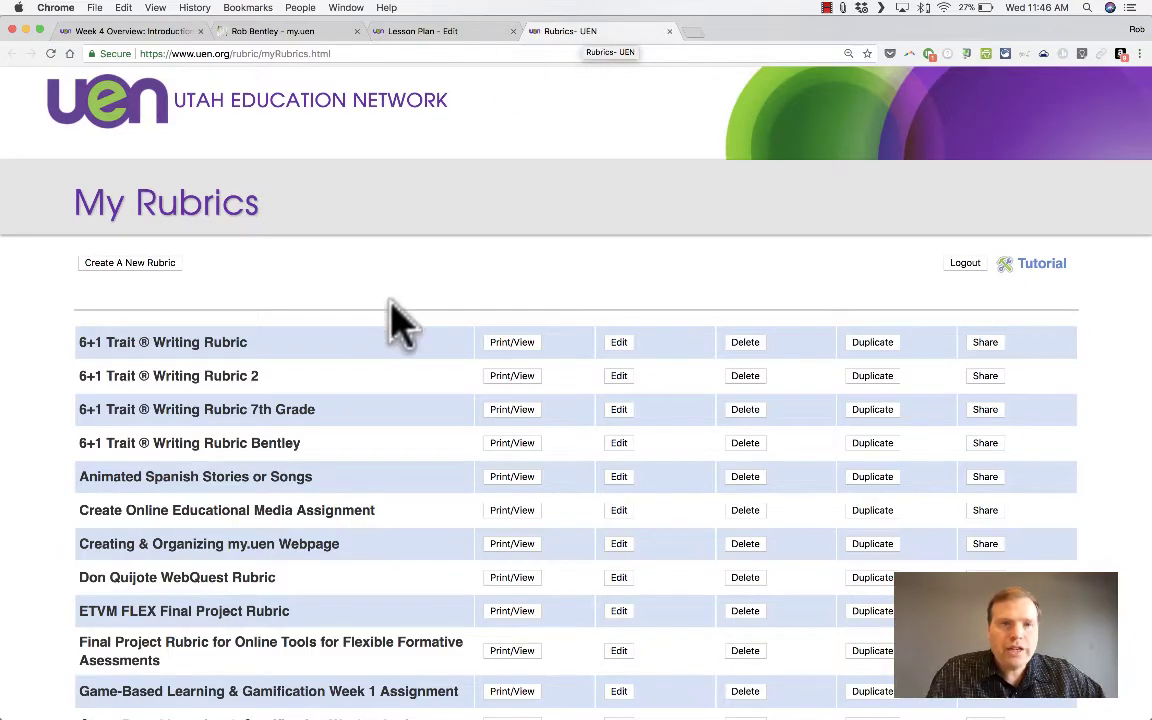
scroll(370, 370, "down", 10)
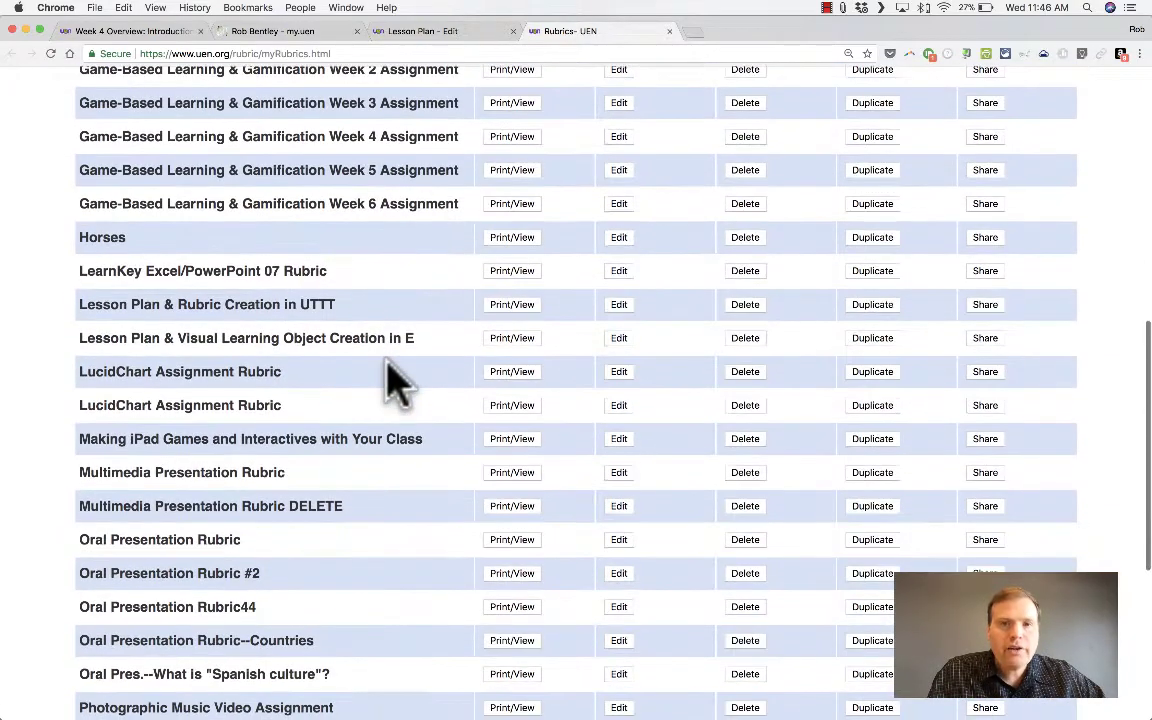
scroll(334, 420, "down", 12)
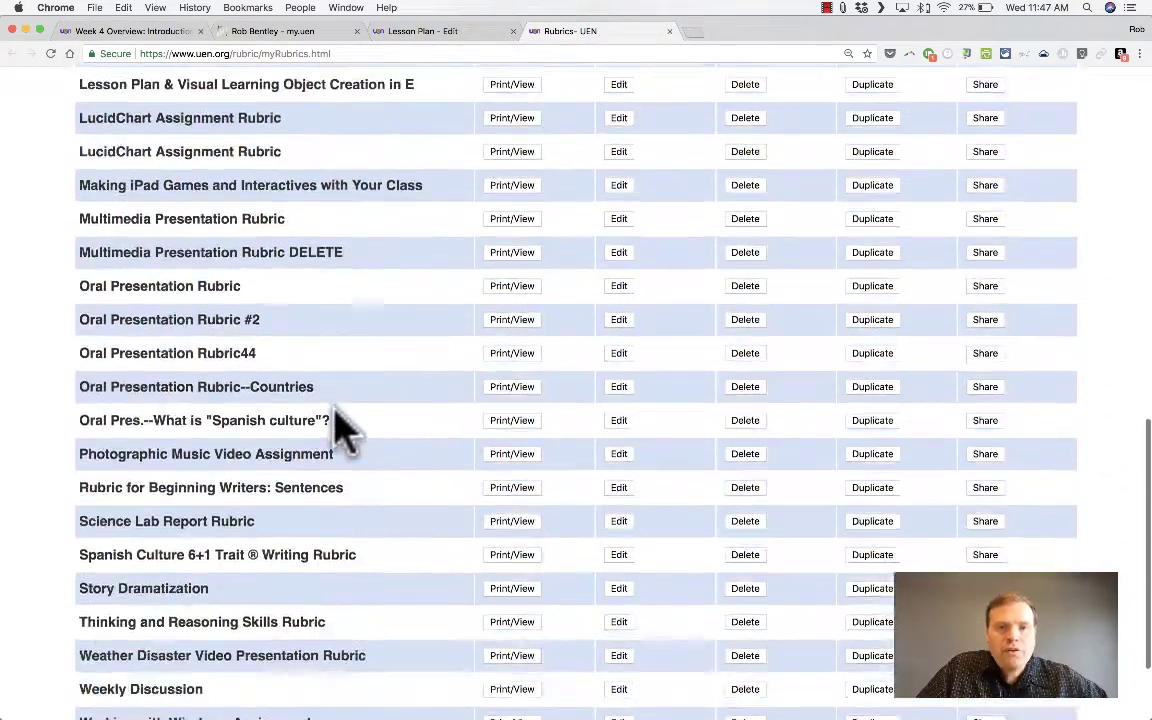
scroll(335, 427, "up", 20)
scroll(334, 427, "down", 3)
scroll(334, 427, "up", 5)
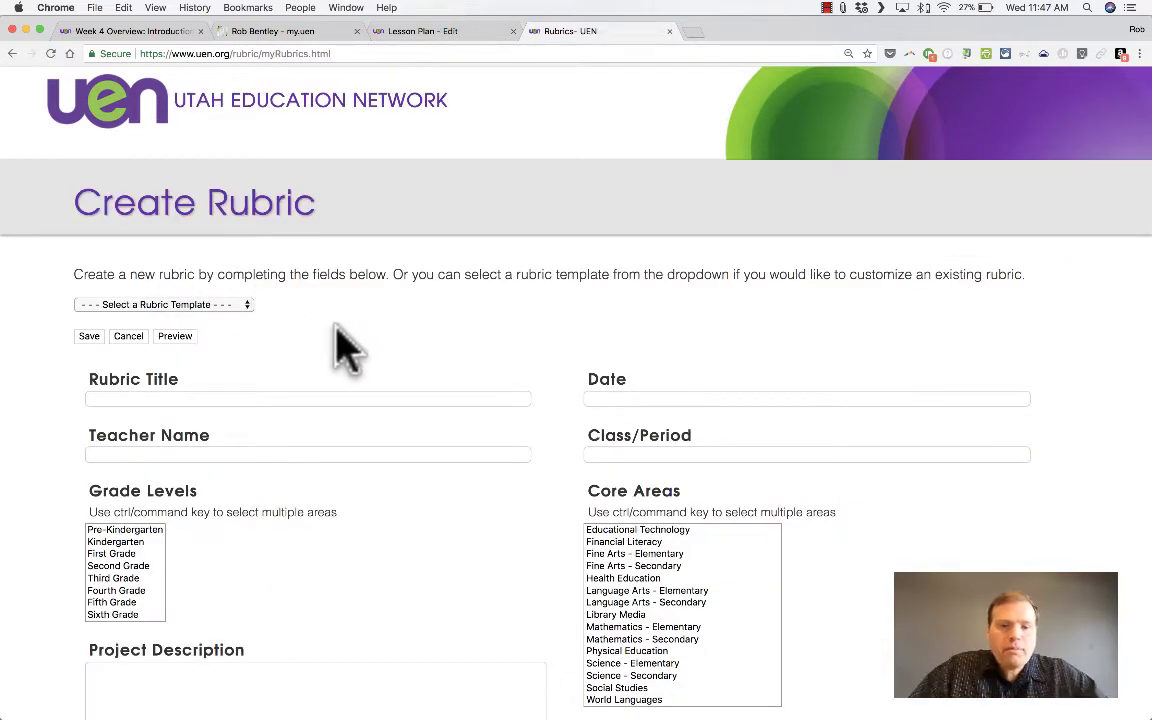
Enlarge the page and load the Oral Presentation Rubric template for the new rubric
key("super+equal")
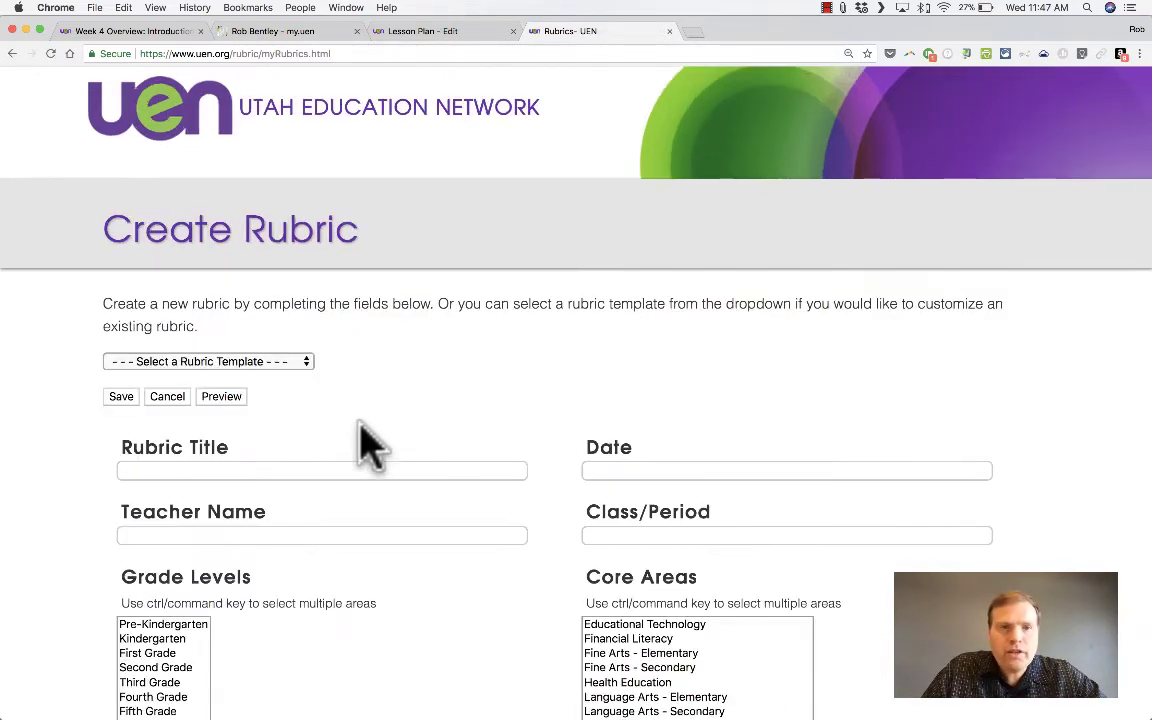
left_click(235, 363)
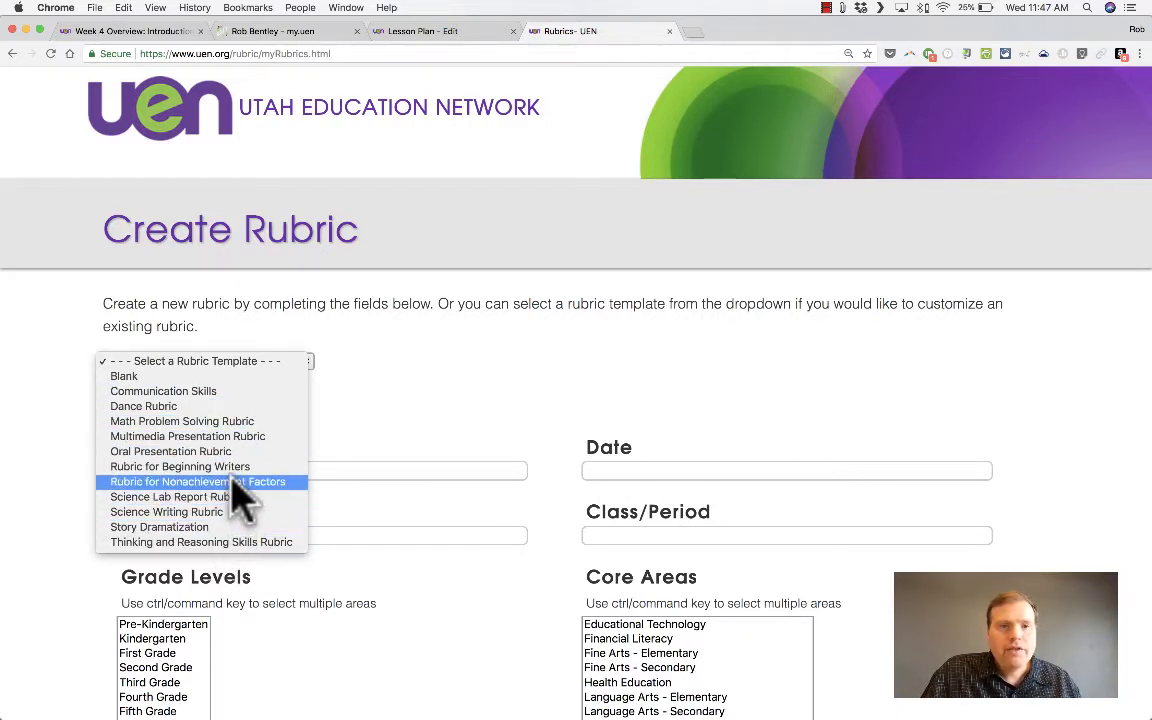
left_click(195, 451)
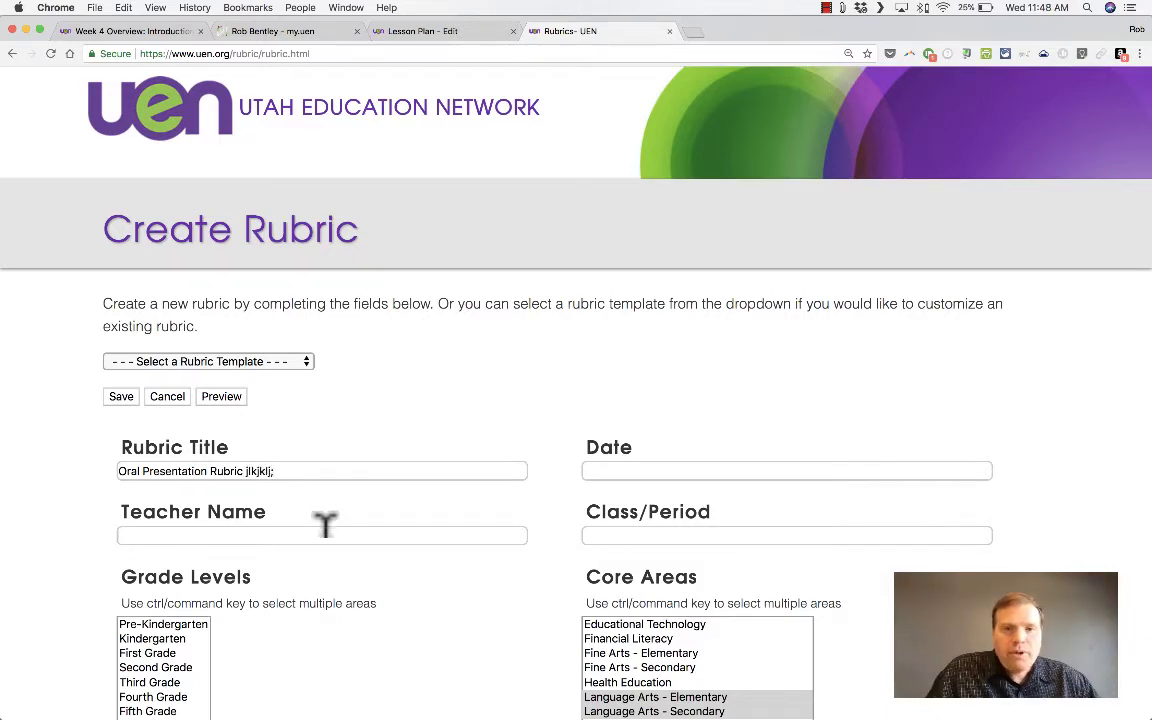
Set the rubric's grade levels to Eighth and Ninth Grade
left_click(663, 537)
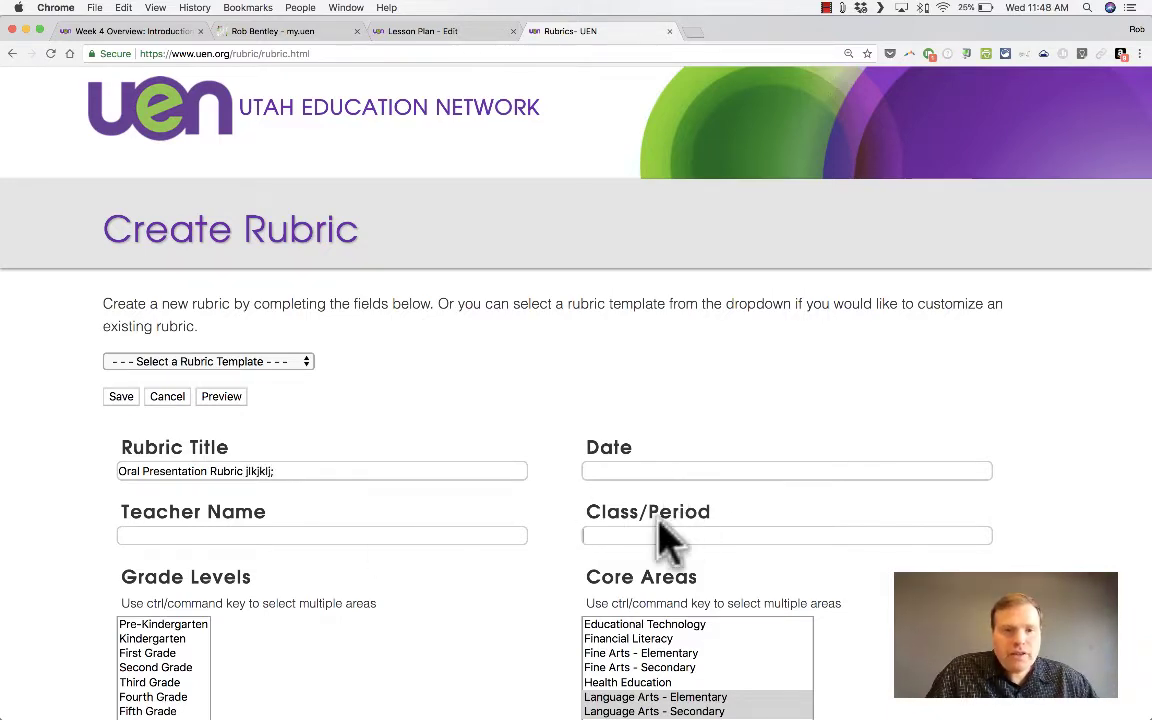
scroll(422, 527, "down", 5)
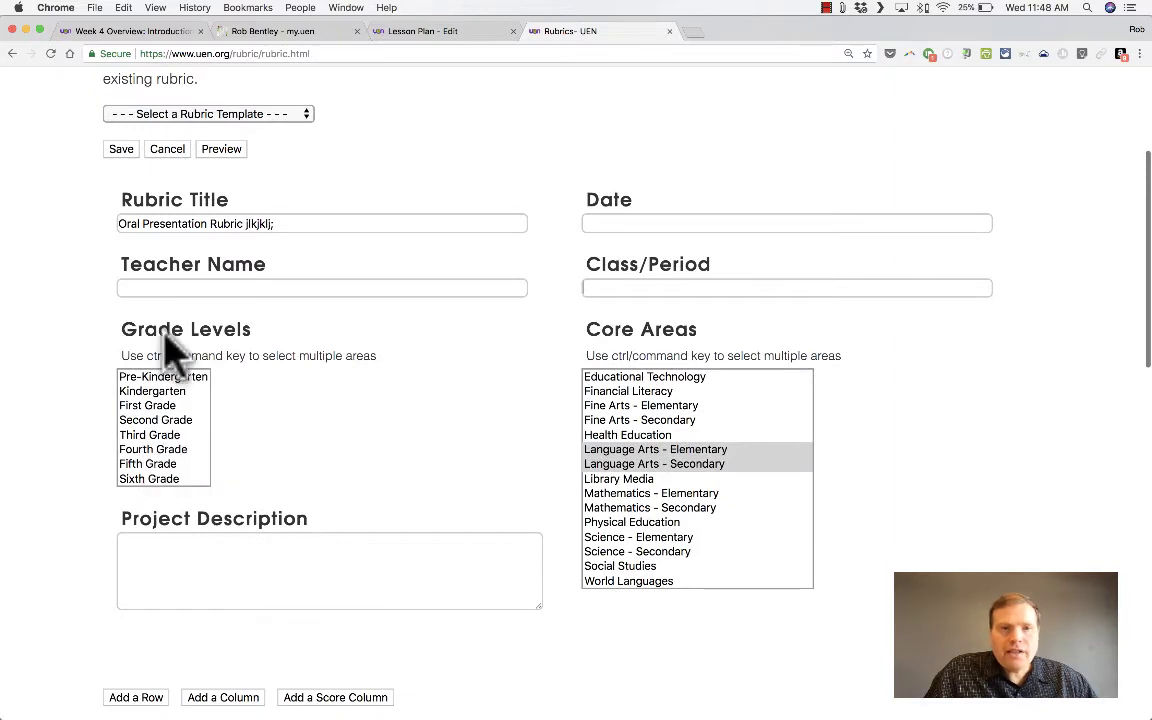
left_click(163, 479)
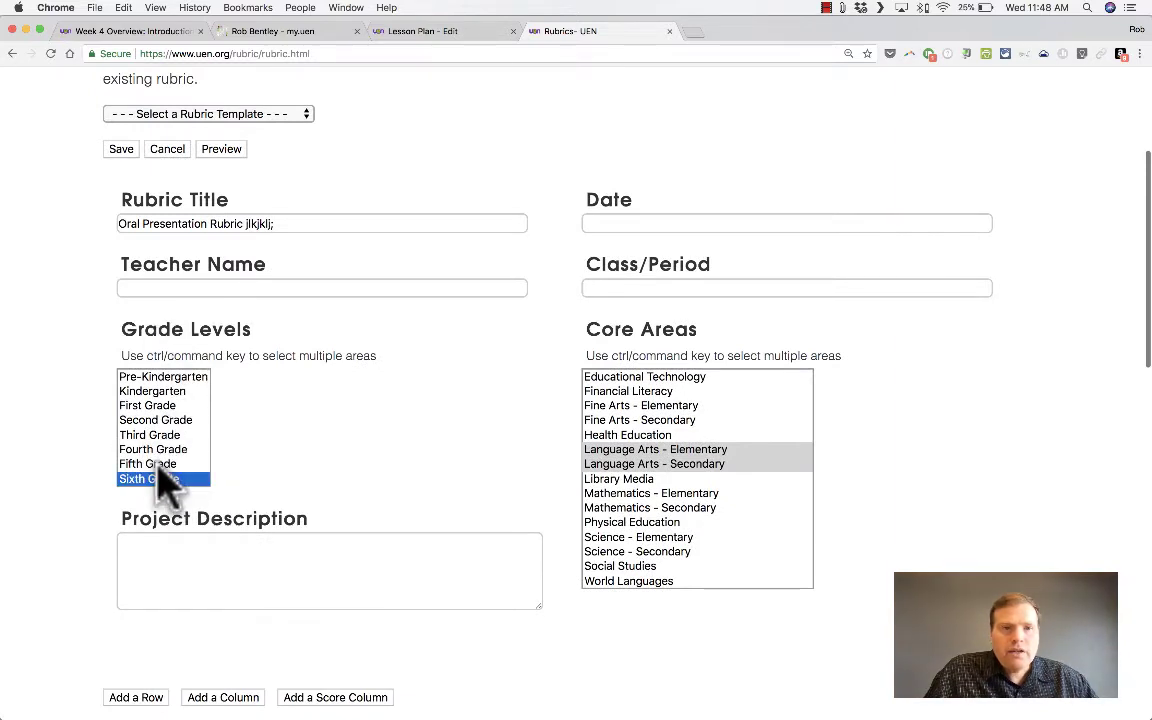
scroll(170, 460, "down", 4)
left_click(178, 430)
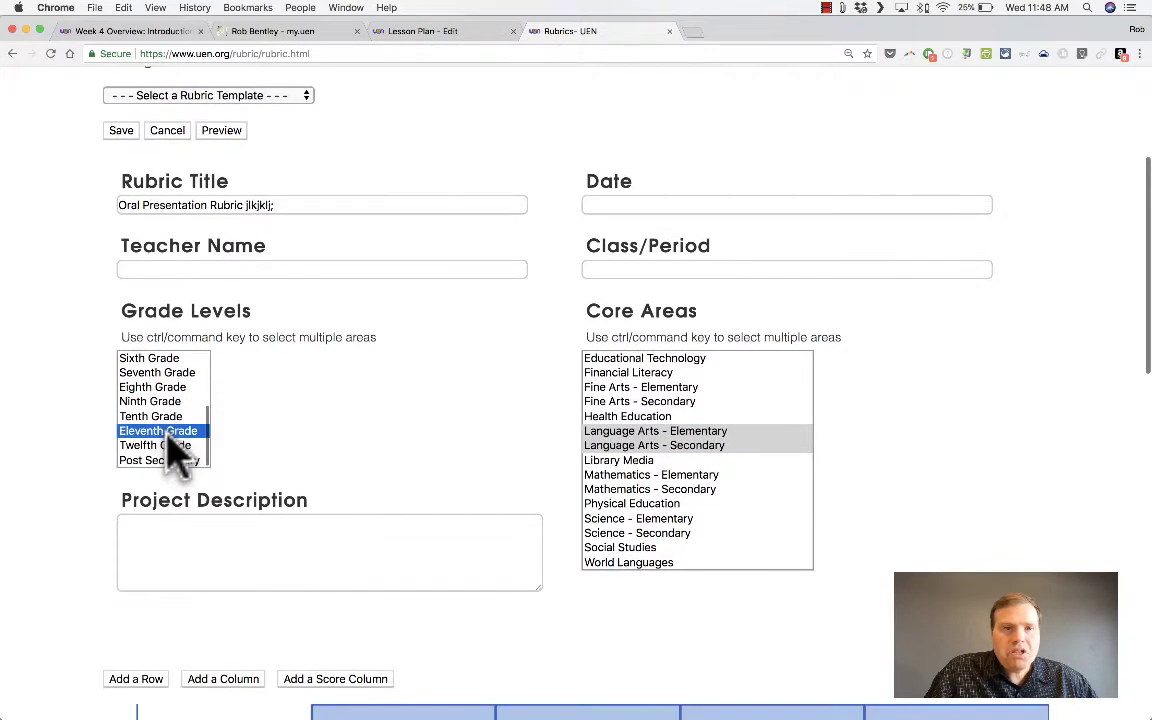
scroll(178, 435, "up", 5)
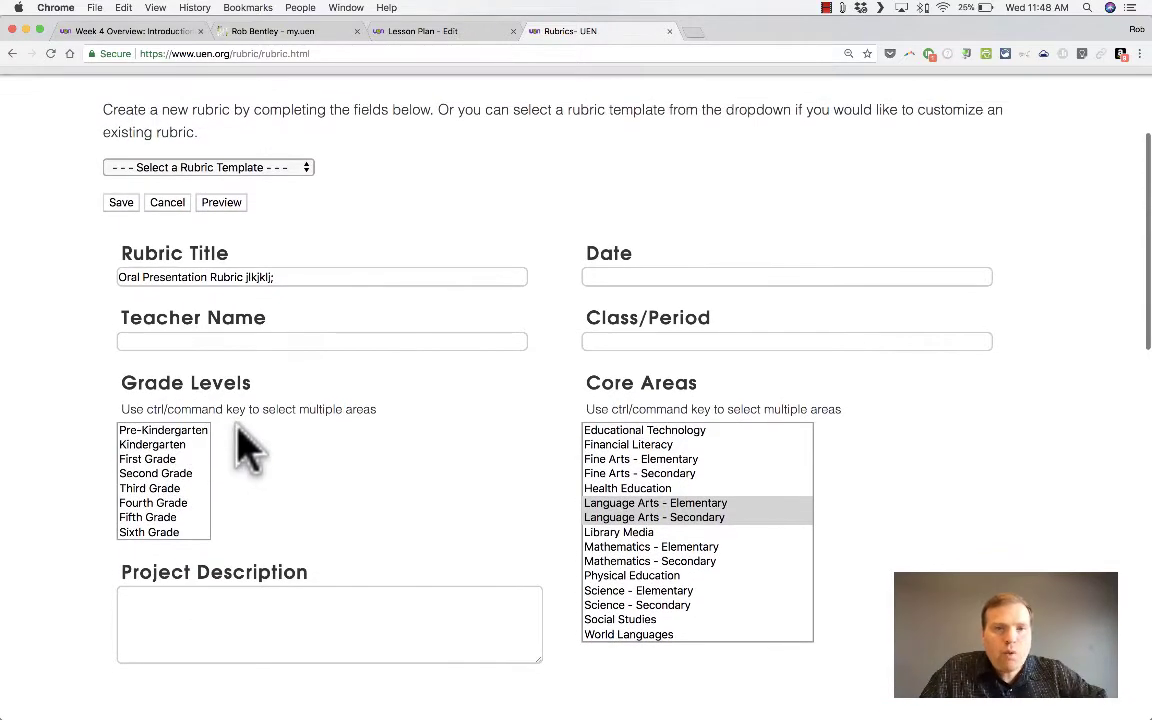
scroll(242, 457, "down", 2)
scroll(200, 460, "down", 4)
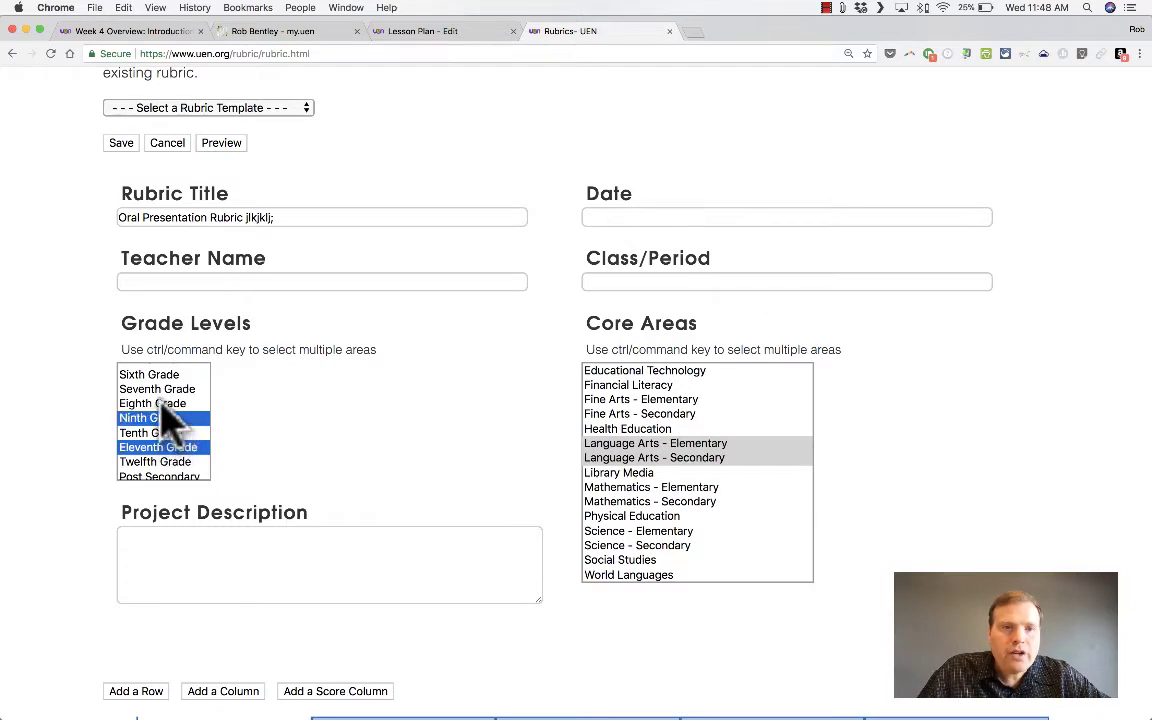
left_click(152, 403, "super")
left_click(157, 389, "super")
left_click(175, 432)
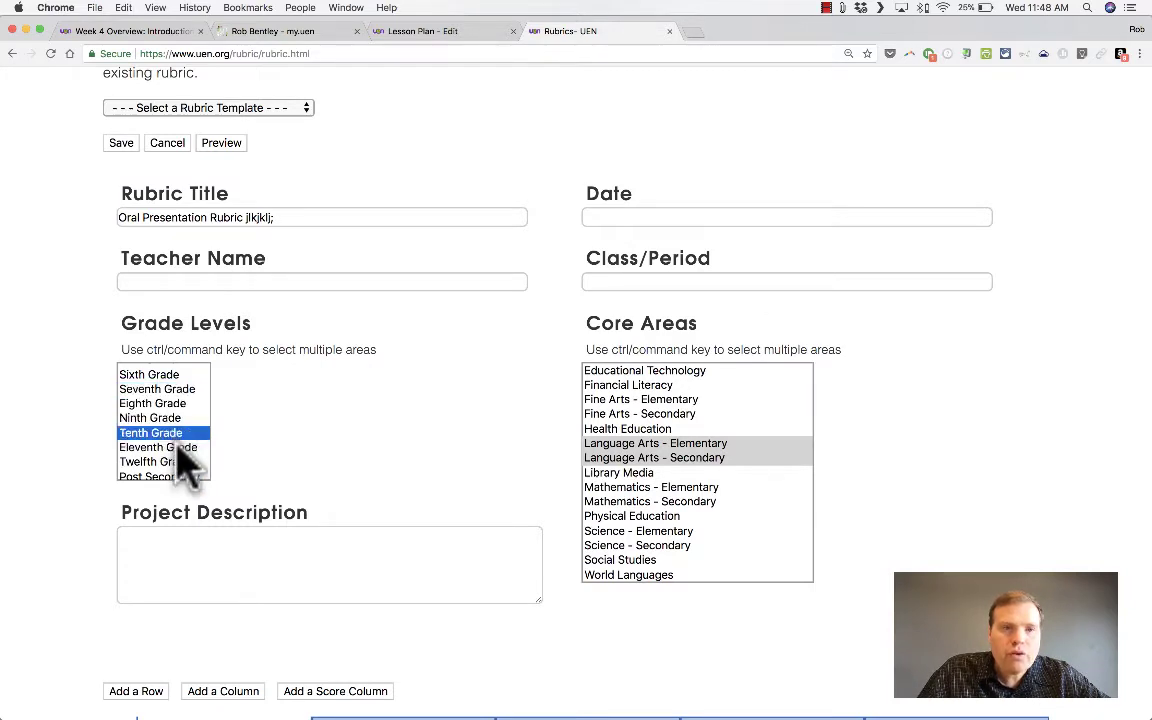
left_click(148, 447)
left_click(161, 418)
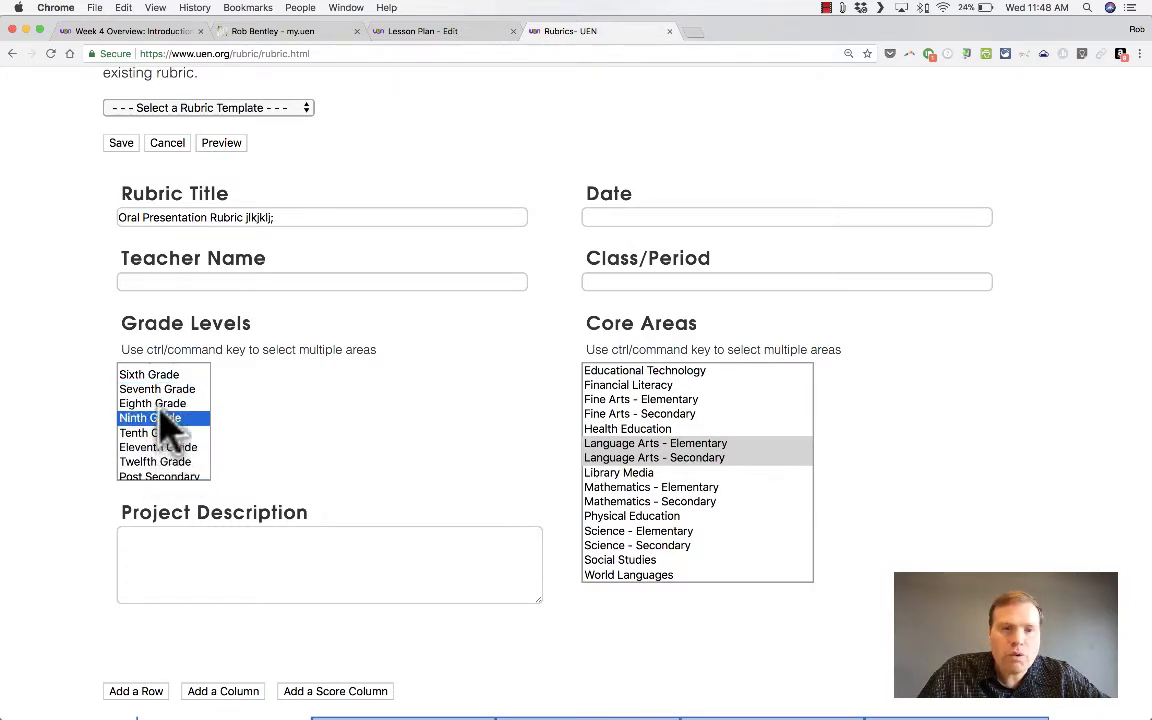
left_click(165, 403, "super")
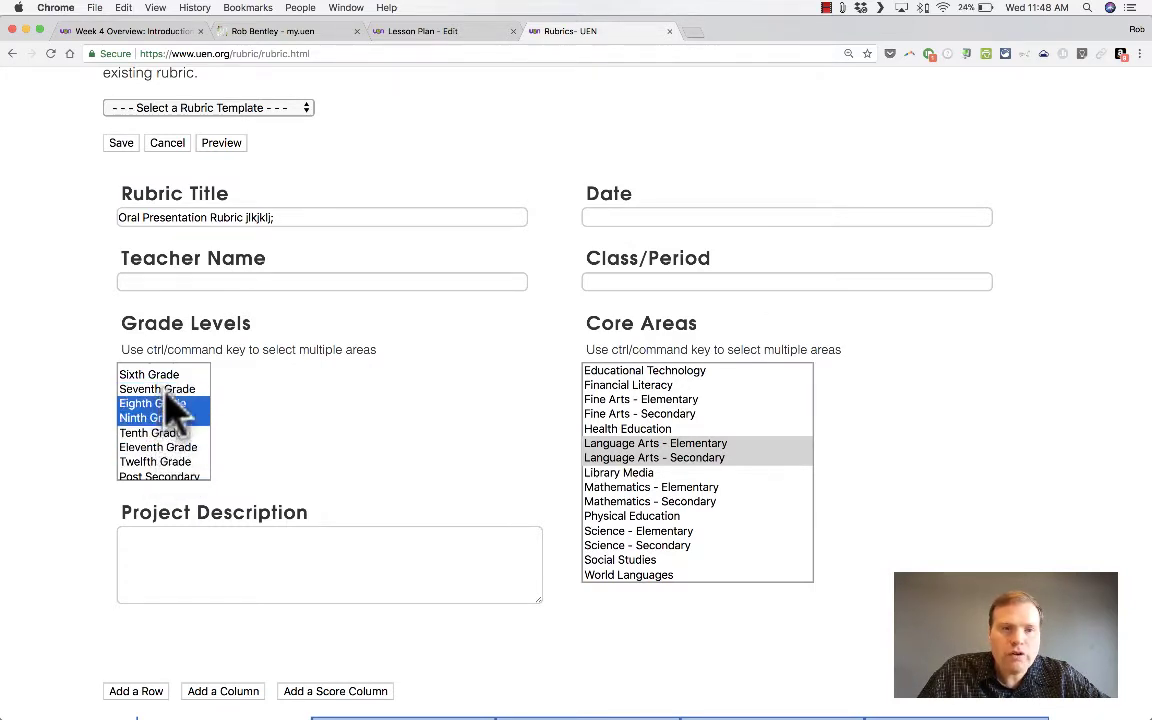
Choose World Languages, Science - Secondary and Mathematics - Secondary as core areas, then begin the project description
left_click(698, 488)
left_click(655, 576)
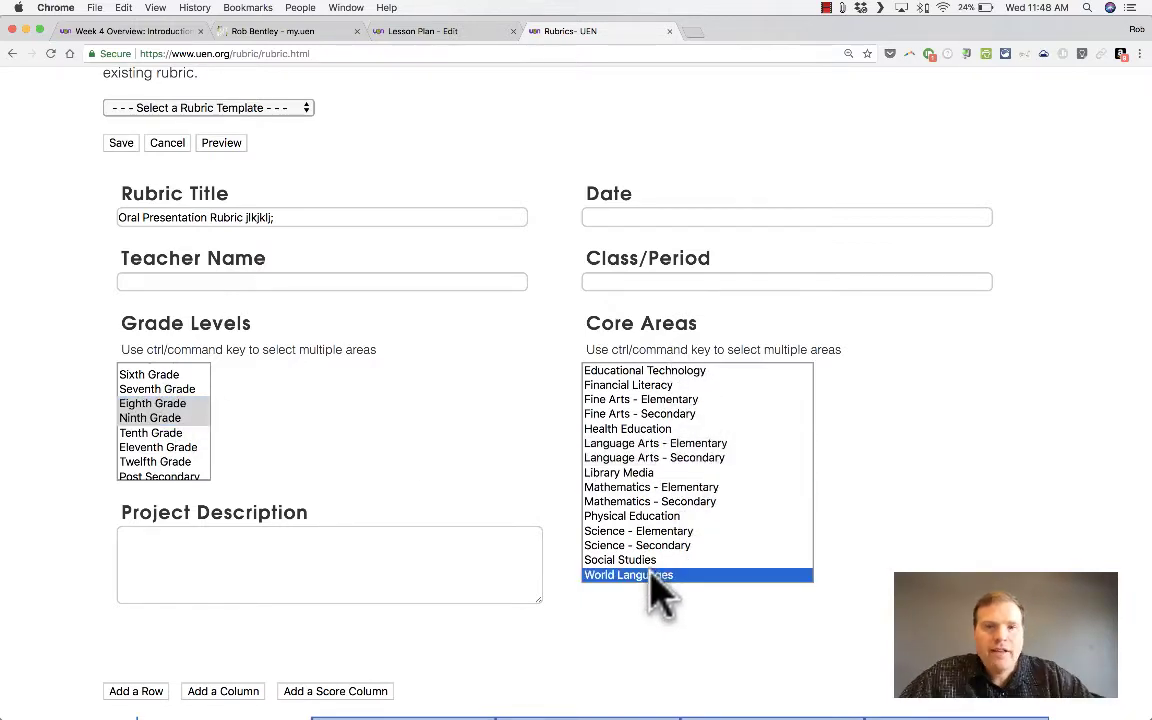
left_click(652, 545, "super")
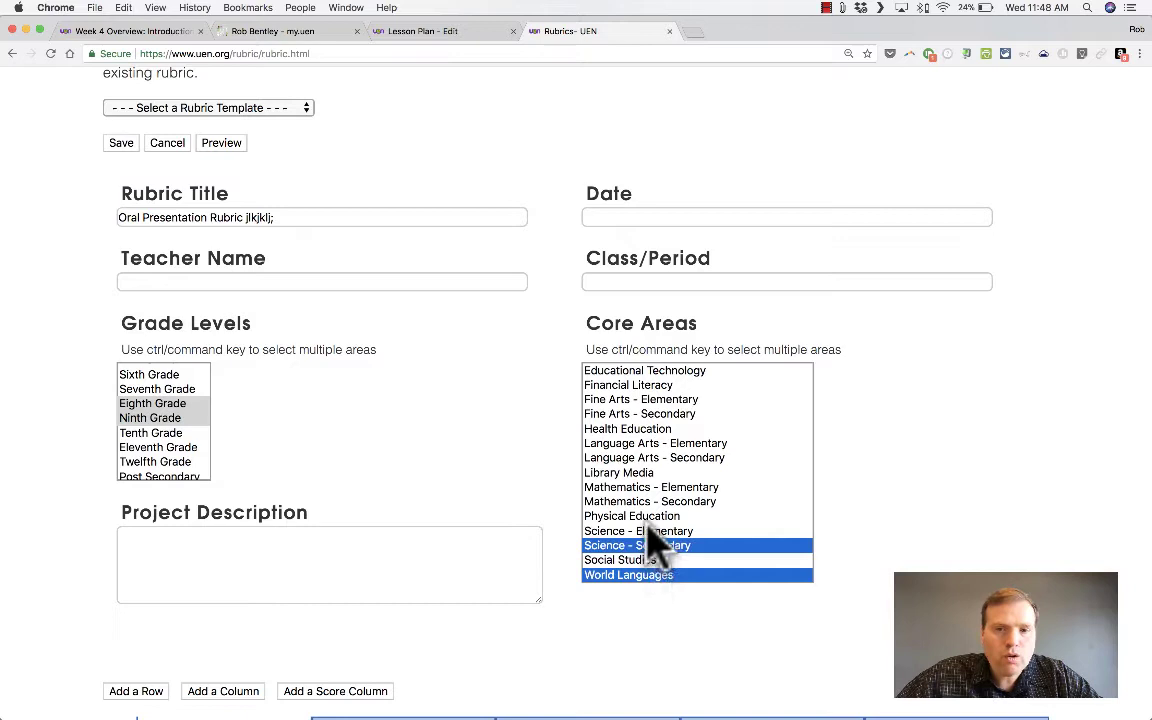
left_click(650, 502, "super")
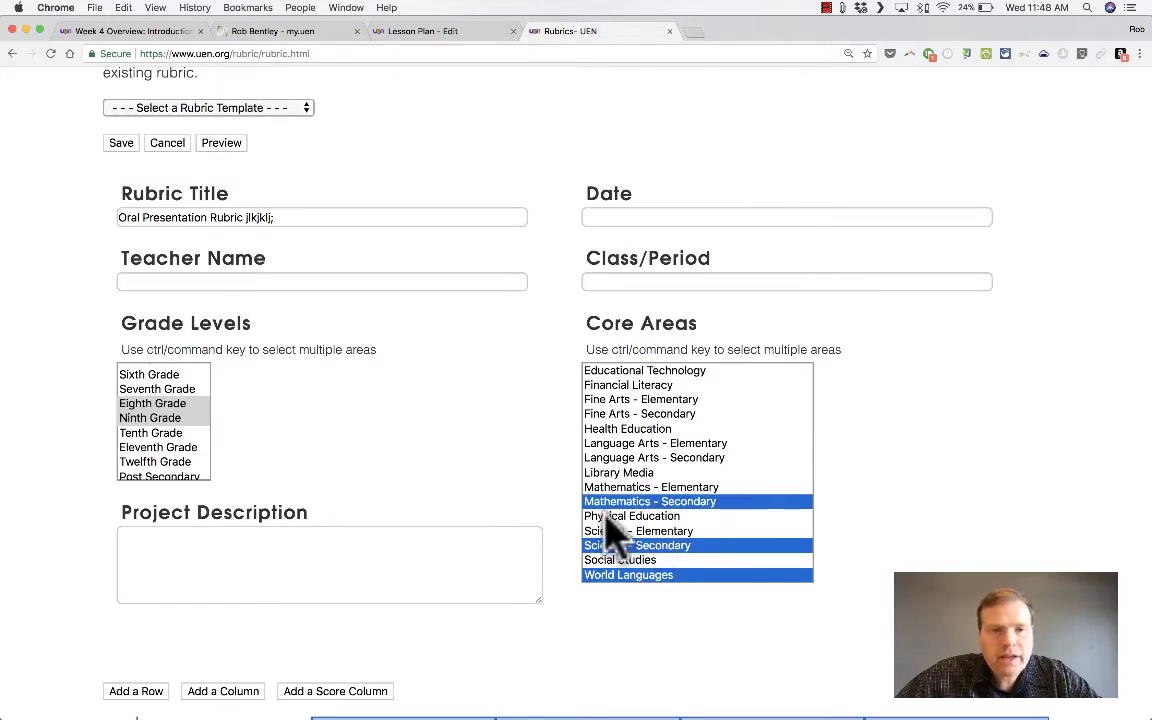
left_click(331, 558)
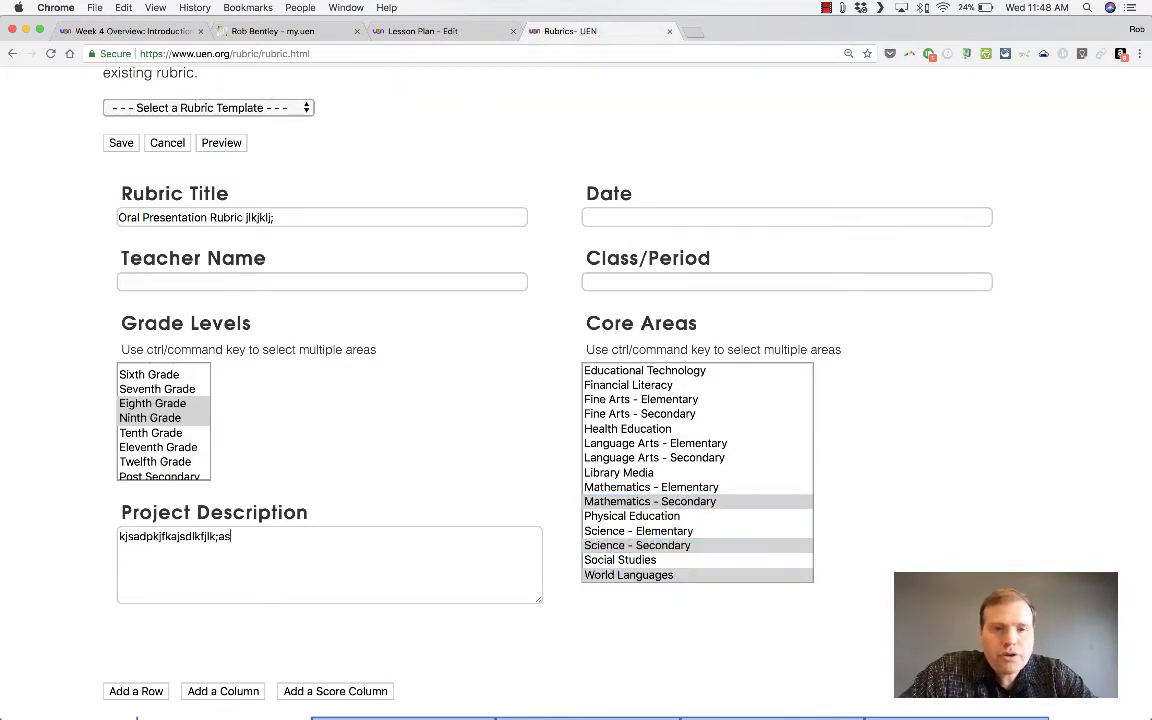
Review the template's criteria, leaving the template selection unchanged
scroll(424, 617, "down", 10)
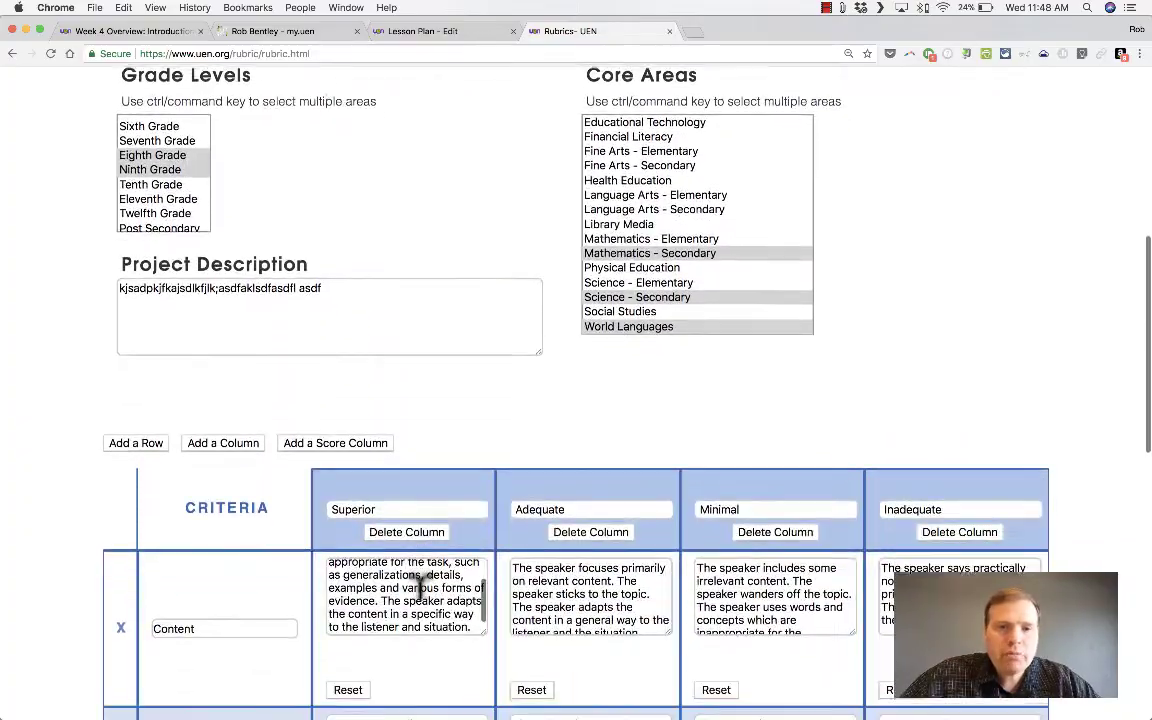
scroll(519, 580, "down", 9)
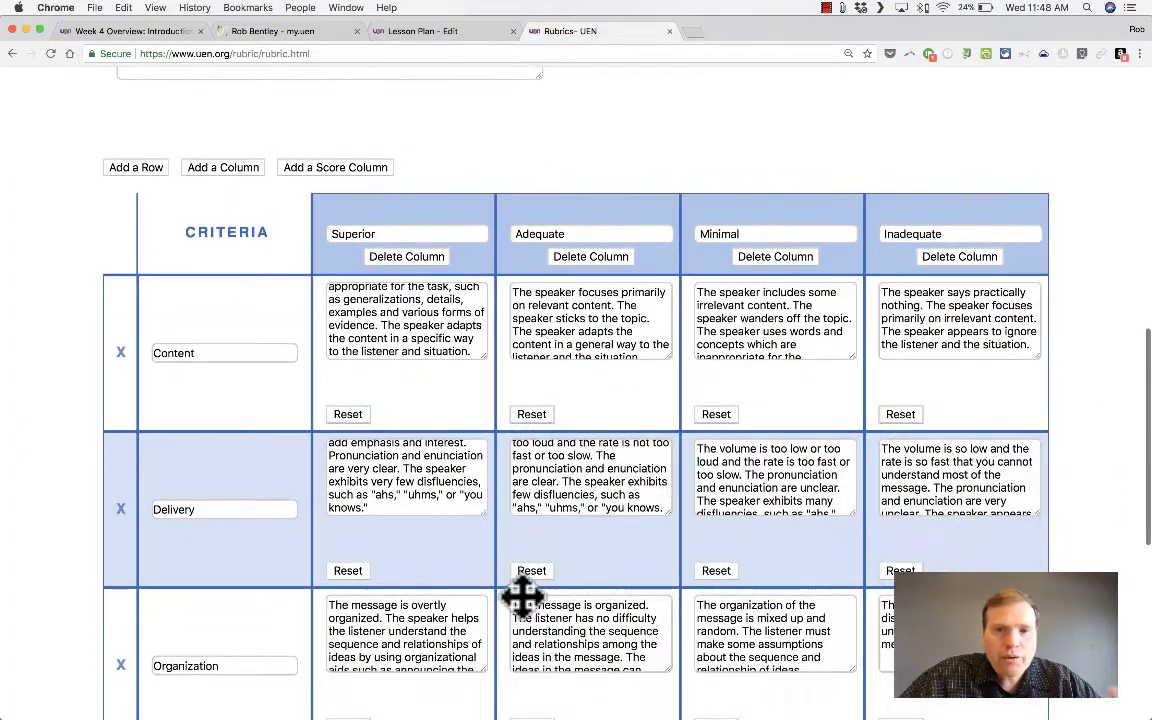
scroll(520, 595, "down", 3)
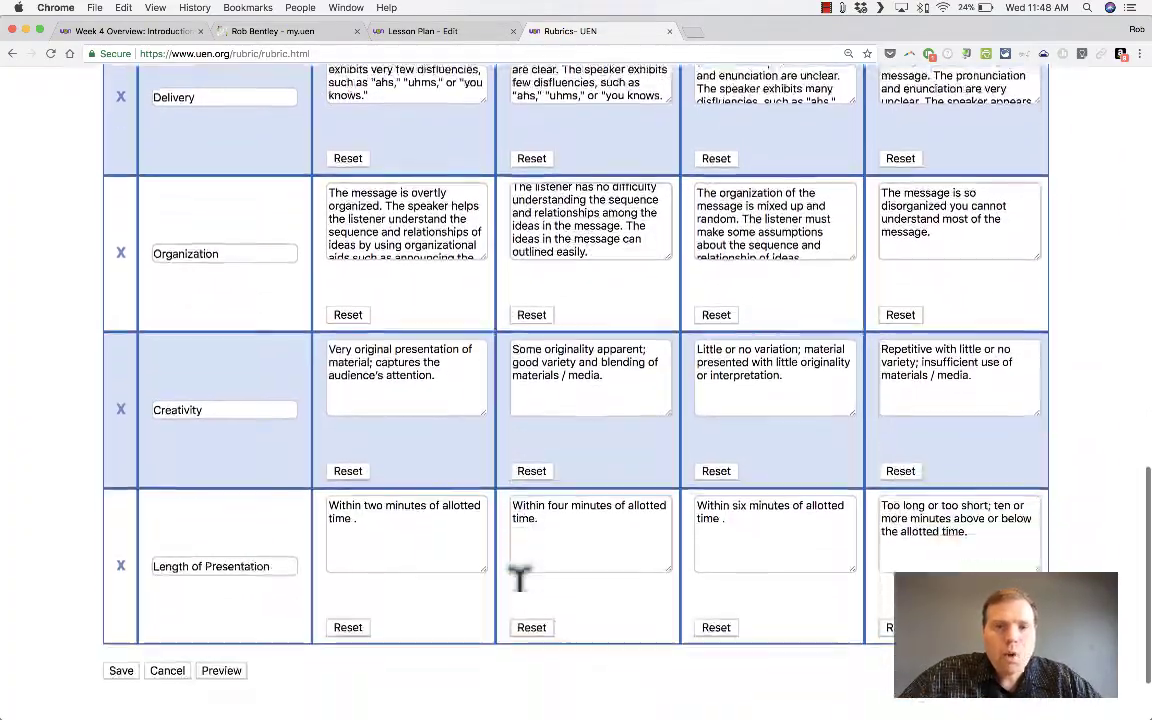
scroll(520, 590, "up", 20)
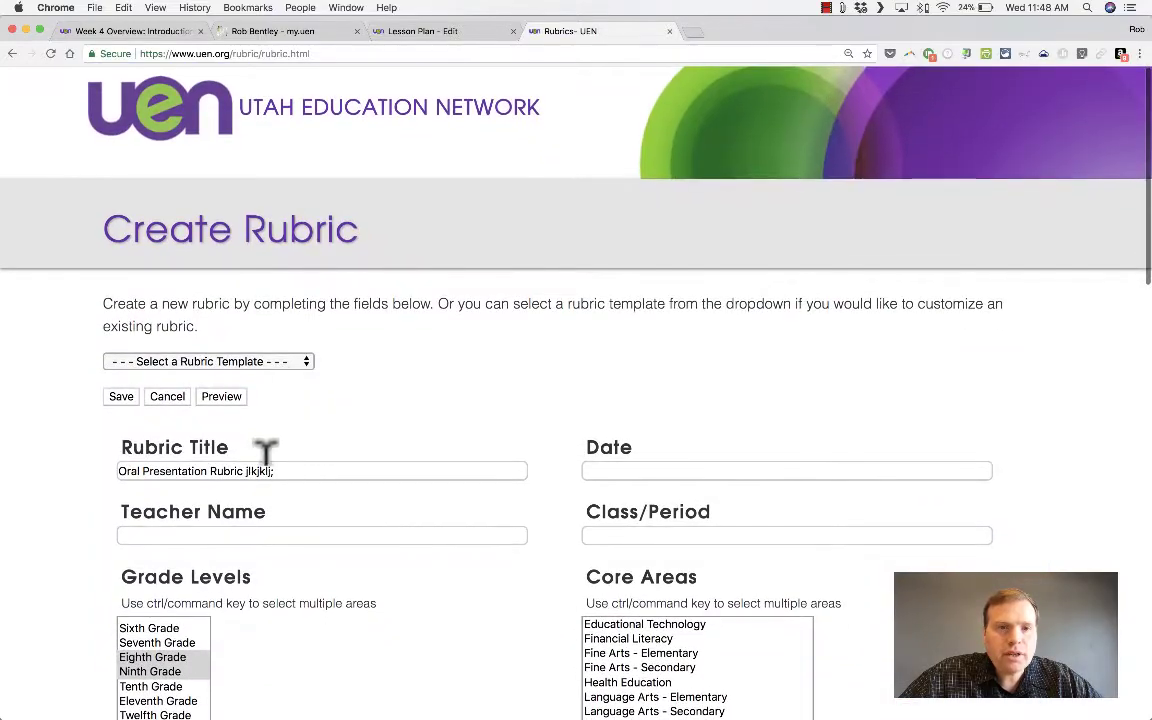
left_click(281, 364)
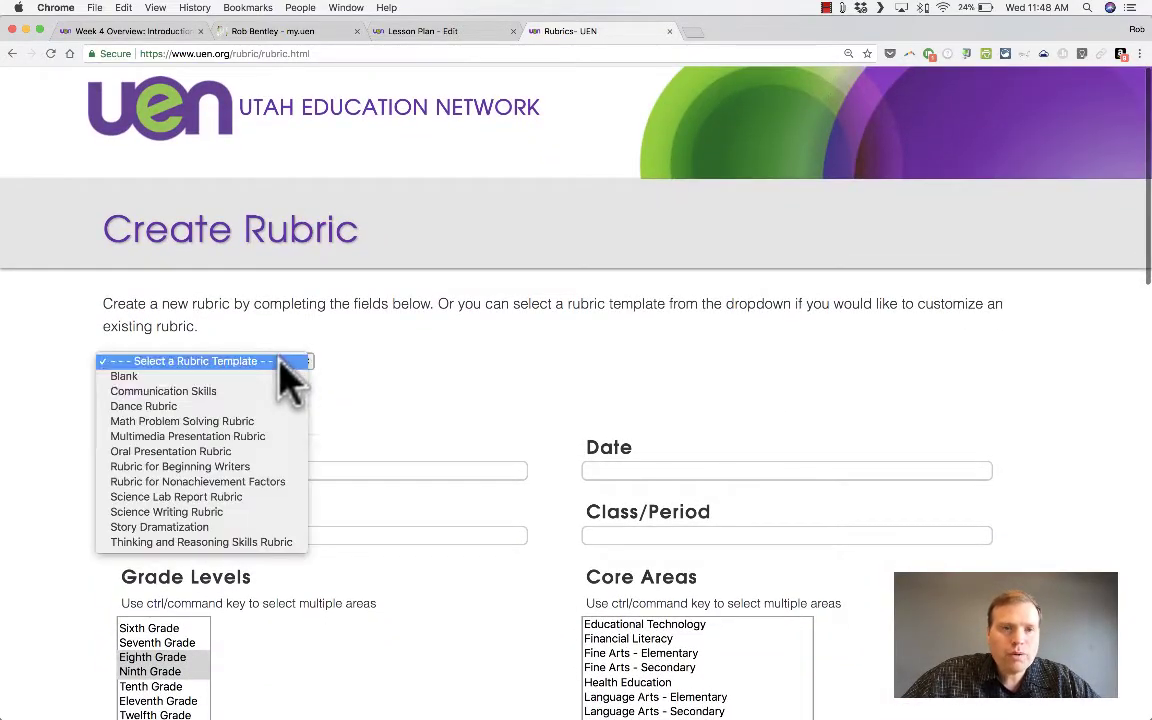
left_click(532, 419)
scroll(545, 440, "down", 12)
scroll(550, 430, "down", 3)
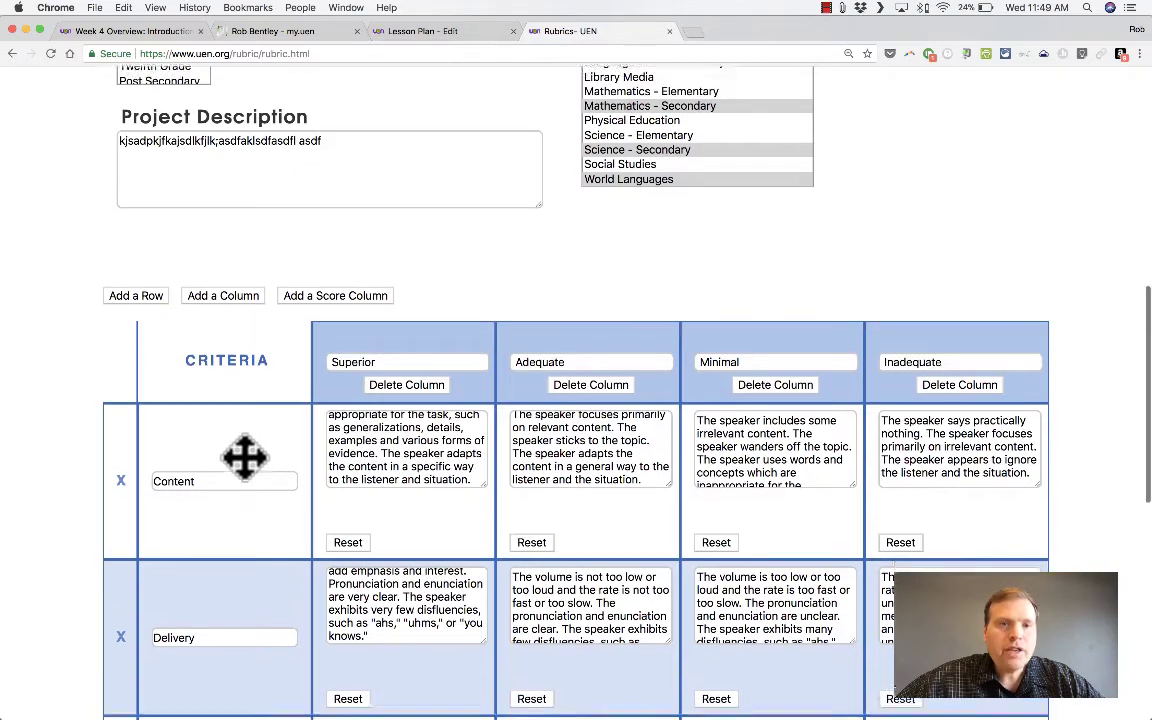
scroll(245, 457, "down", 5)
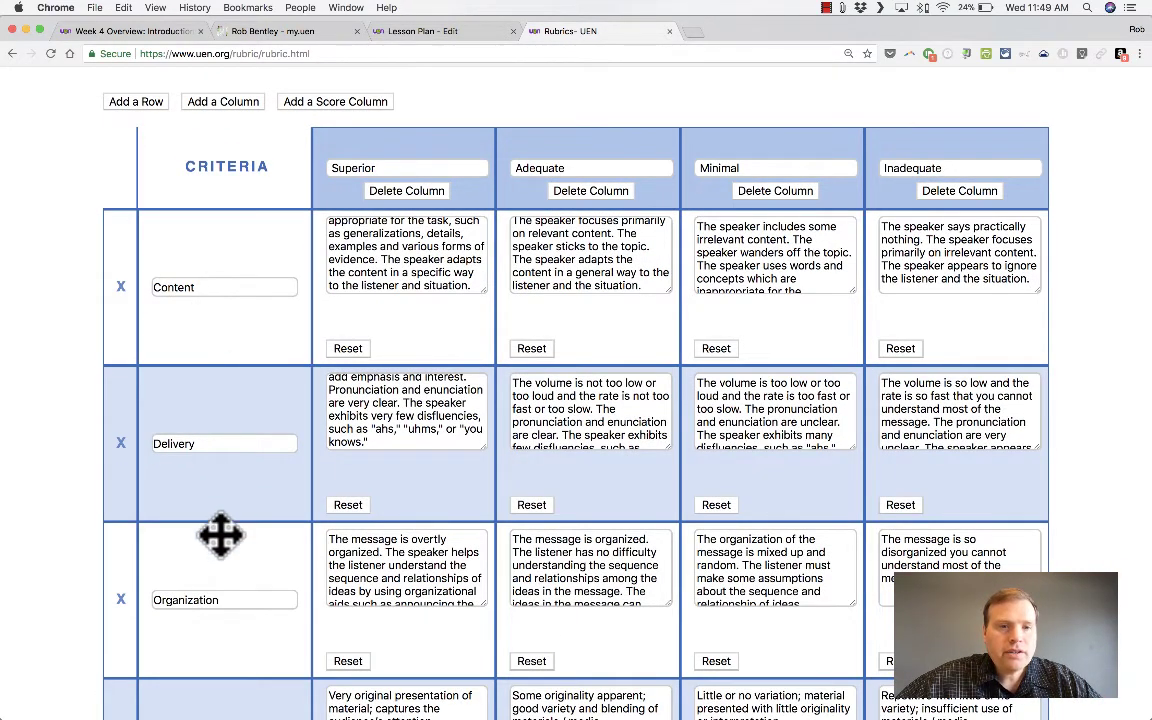
scroll(219, 535, "down", 10)
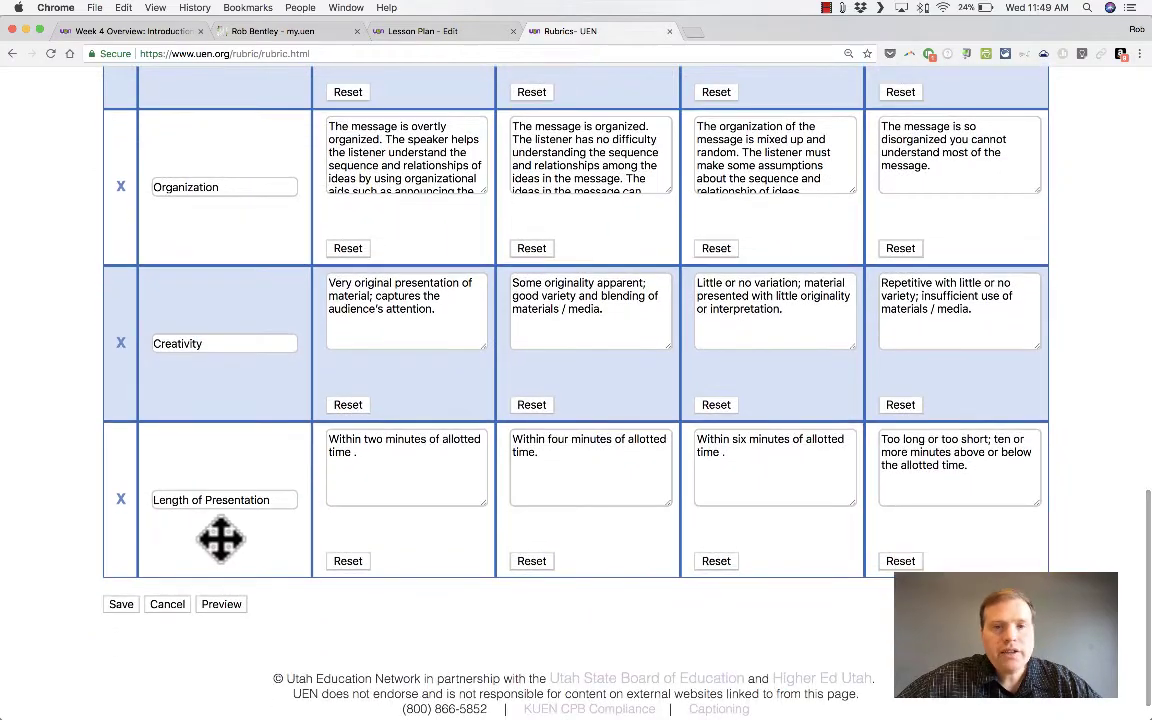
scroll(220, 540, "up", 12)
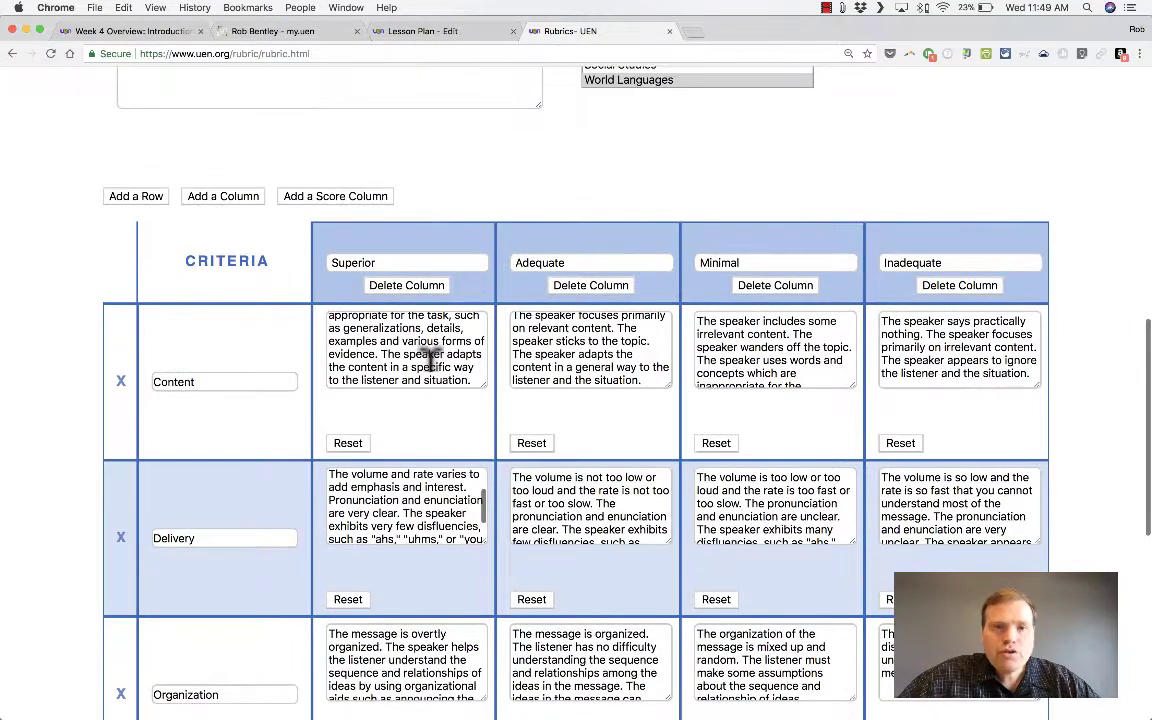
Replace part of the Adequate Content description with placeholder text 'lkslk;lfk';laseflskdfl;kal;sdk'
left_click(430, 366)
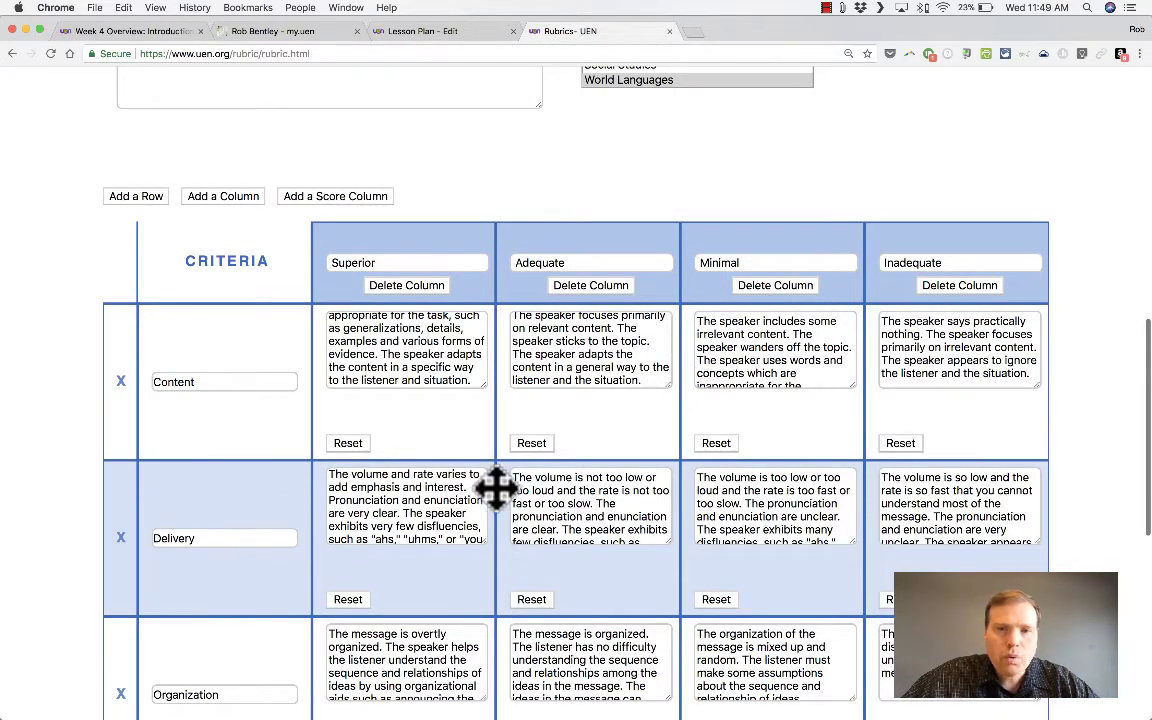
scroll(231, 555, "up", 1)
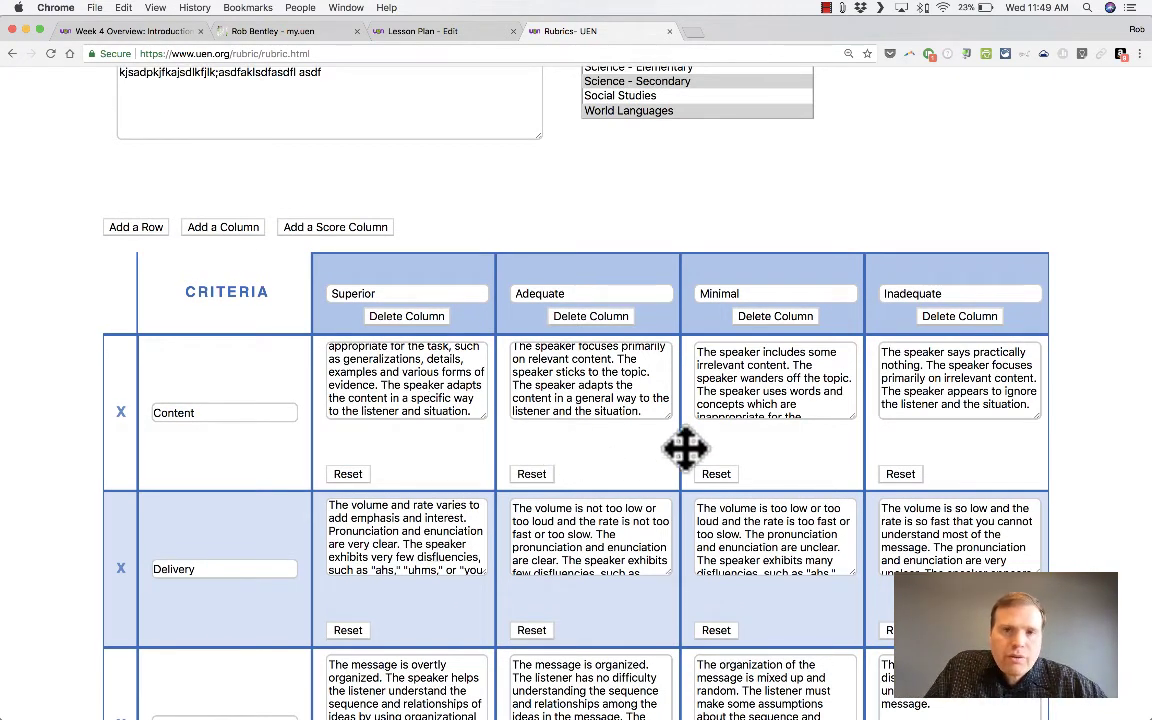
scroll(686, 450, "down", 5)
scroll(635, 177, "down", 1)
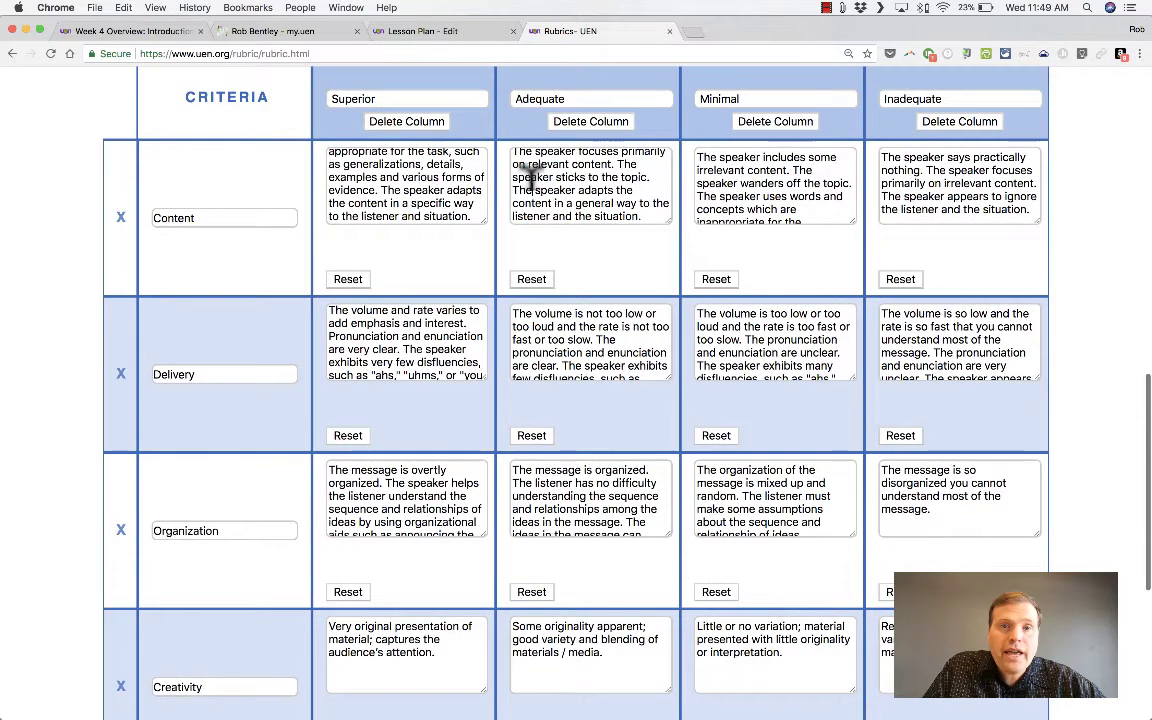
key("BackSpace")
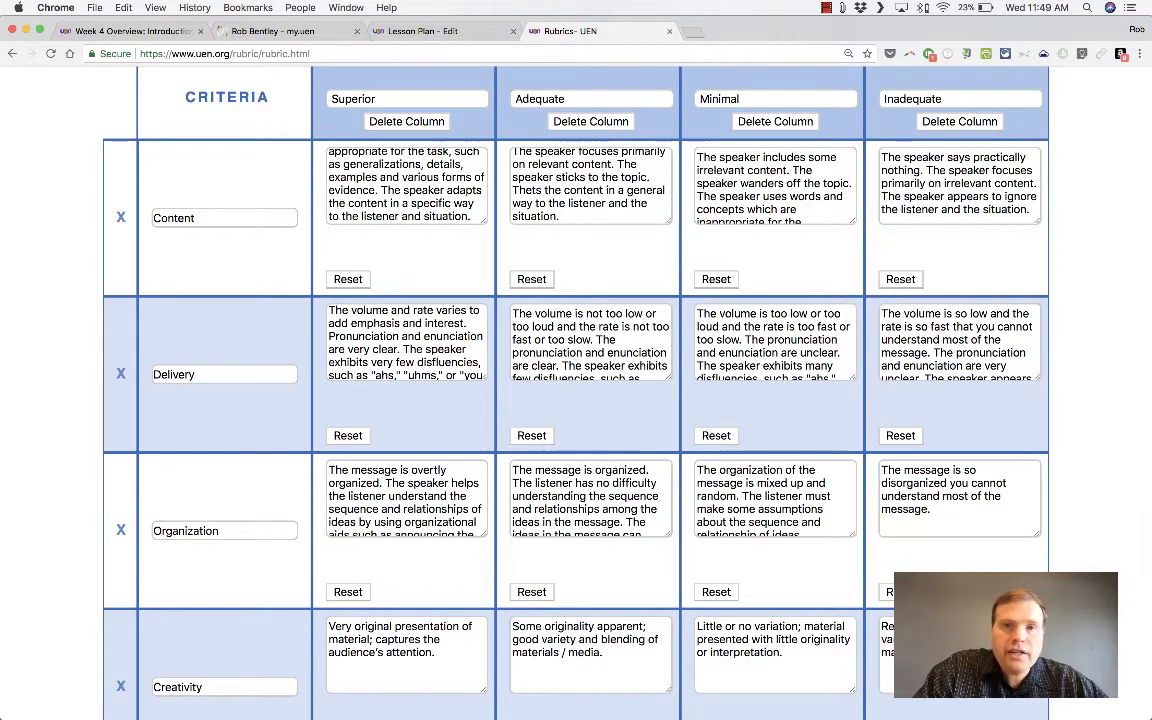
type("lkslk;lfk';lasefl;ts the")
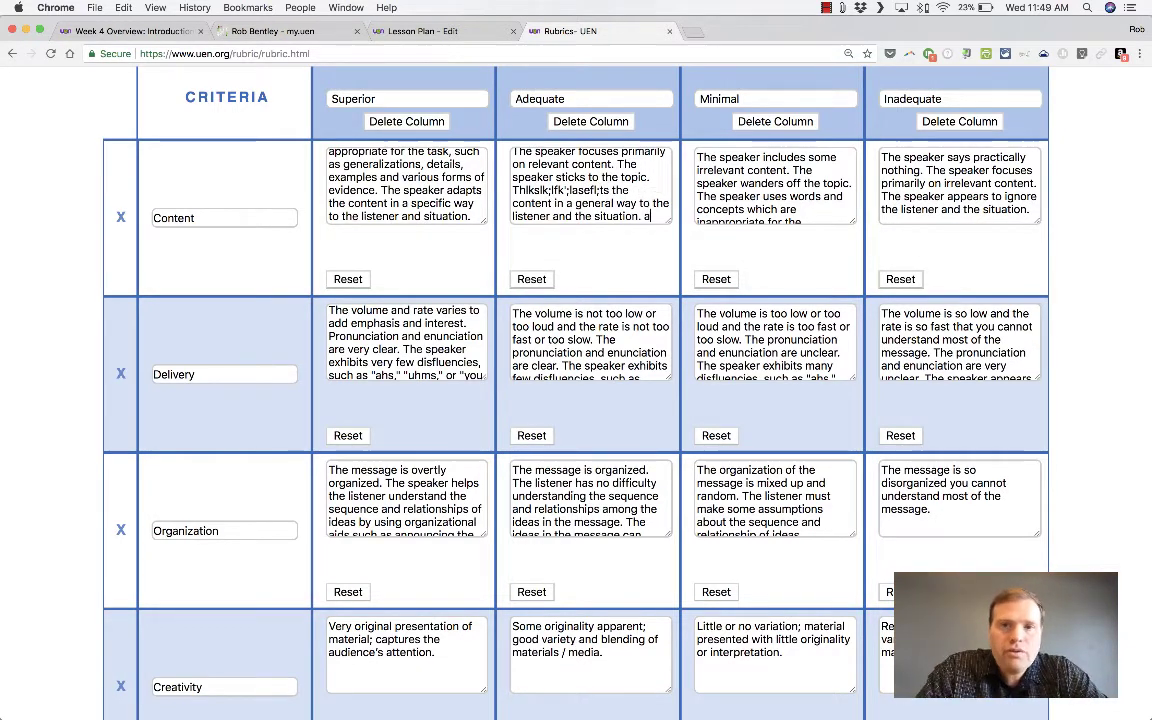
type("skdfl;kal;sdkf")
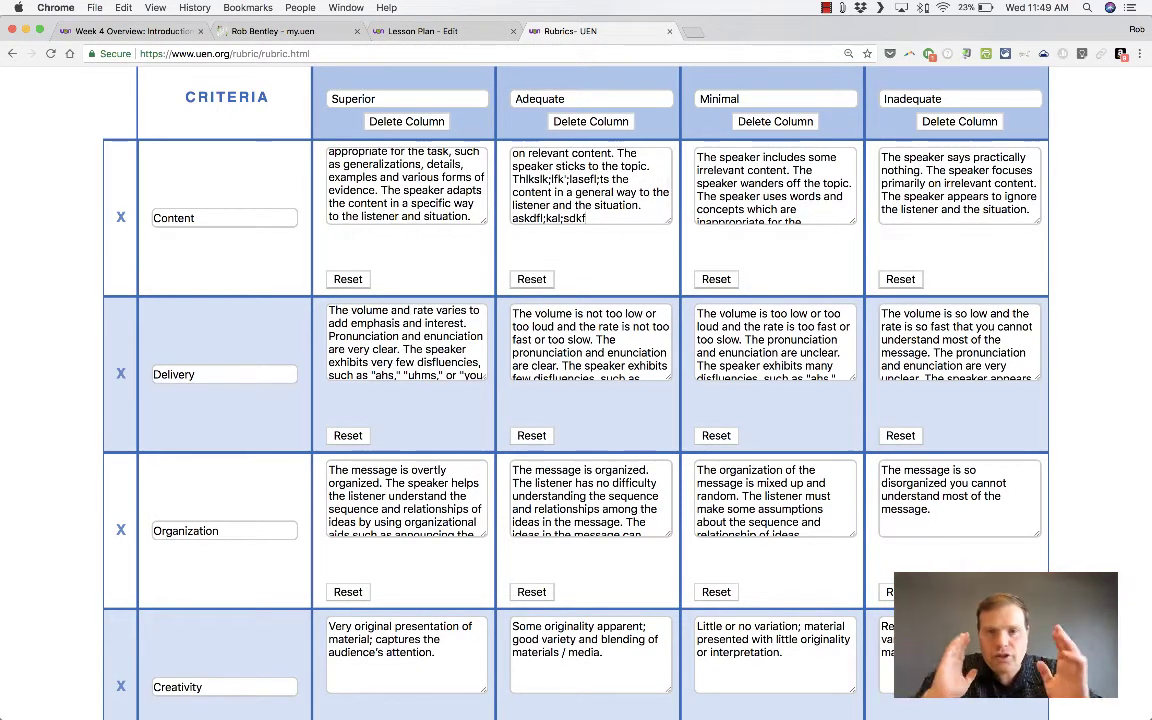
scroll(715, 250, "down", 8)
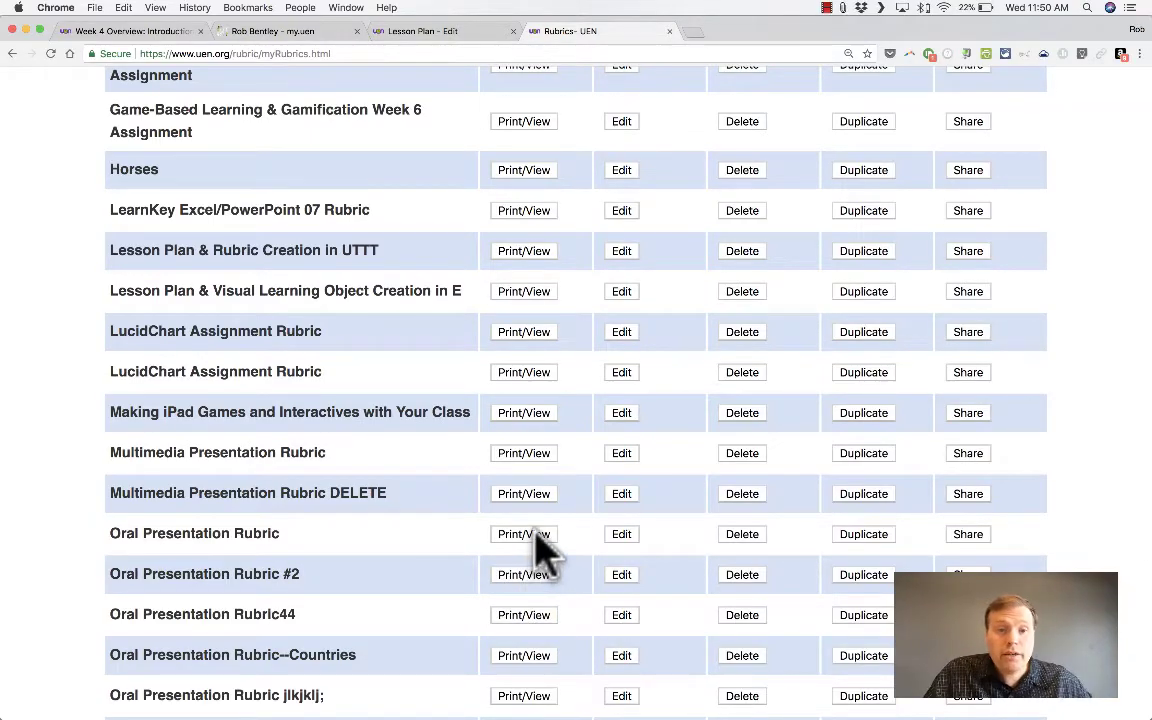
Open the Oral Presentation Rubric's Print/View preview in a new tab and look over its grid
left_click(533, 537)
scroll(535, 505, "down", 1)
scroll(537, 515, "down", 3)
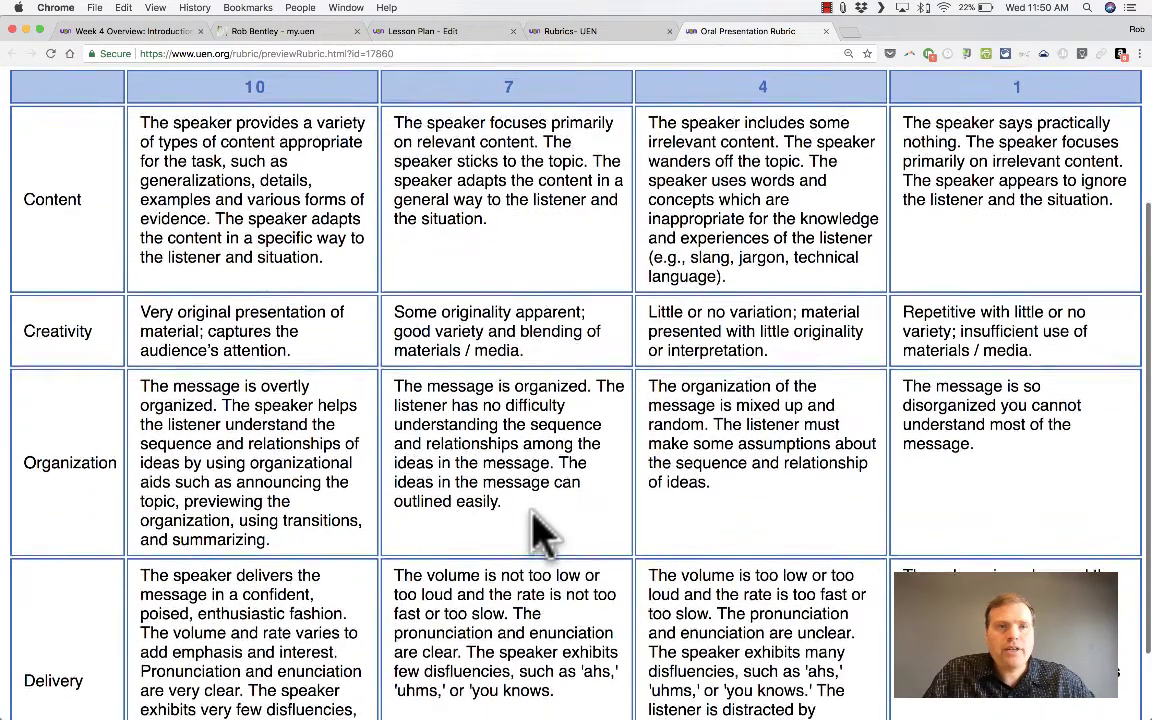
scroll(400, 300, "up", 5)
scroll(460, 255, "down", 5)
scroll(500, 230, "up", 5)
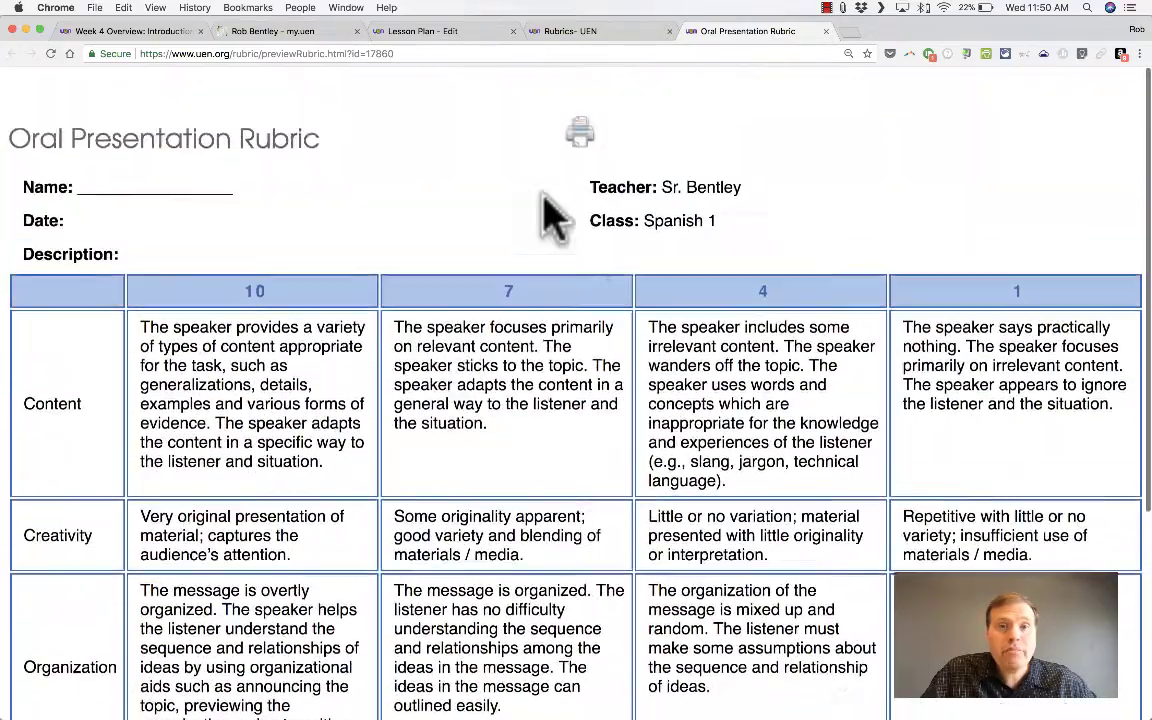
Select and copy the preview page's web address
left_click(265, 53)
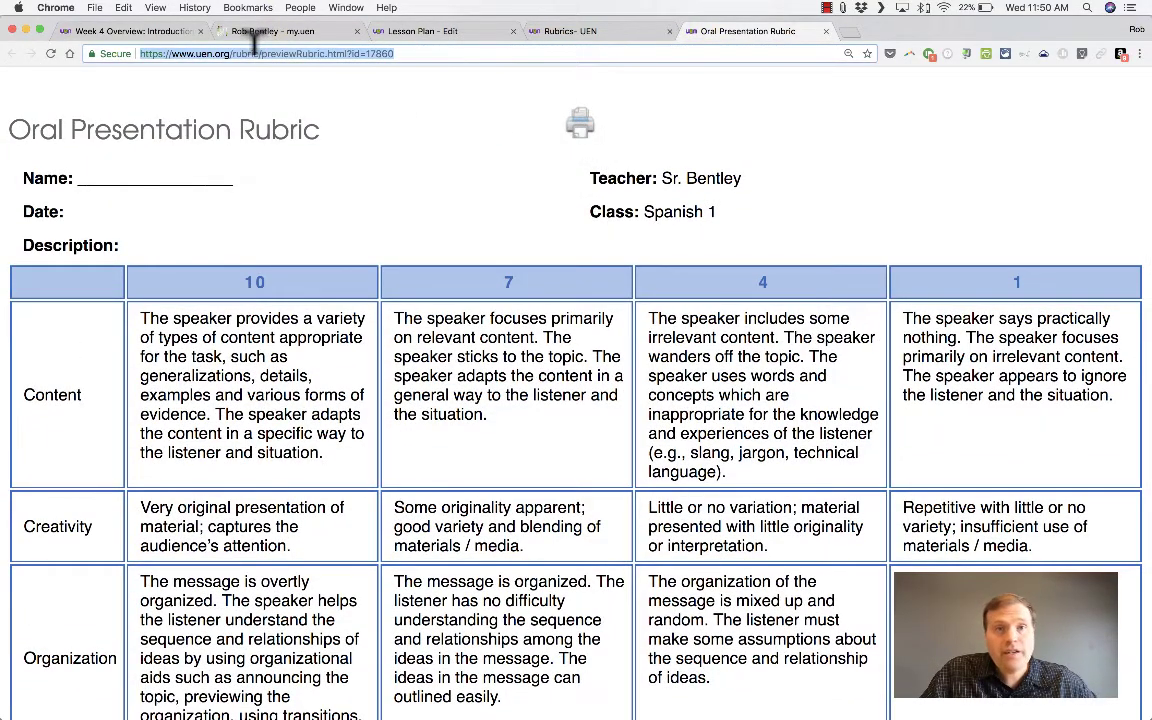
right_click(256, 54)
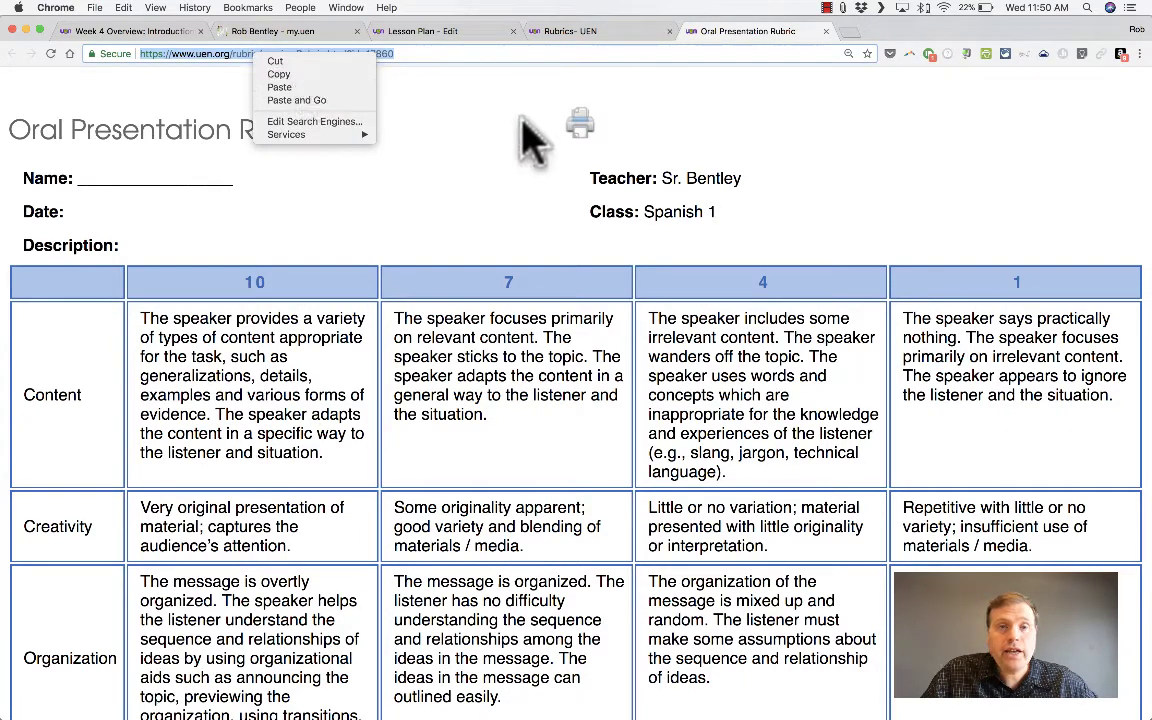
key("Escape")
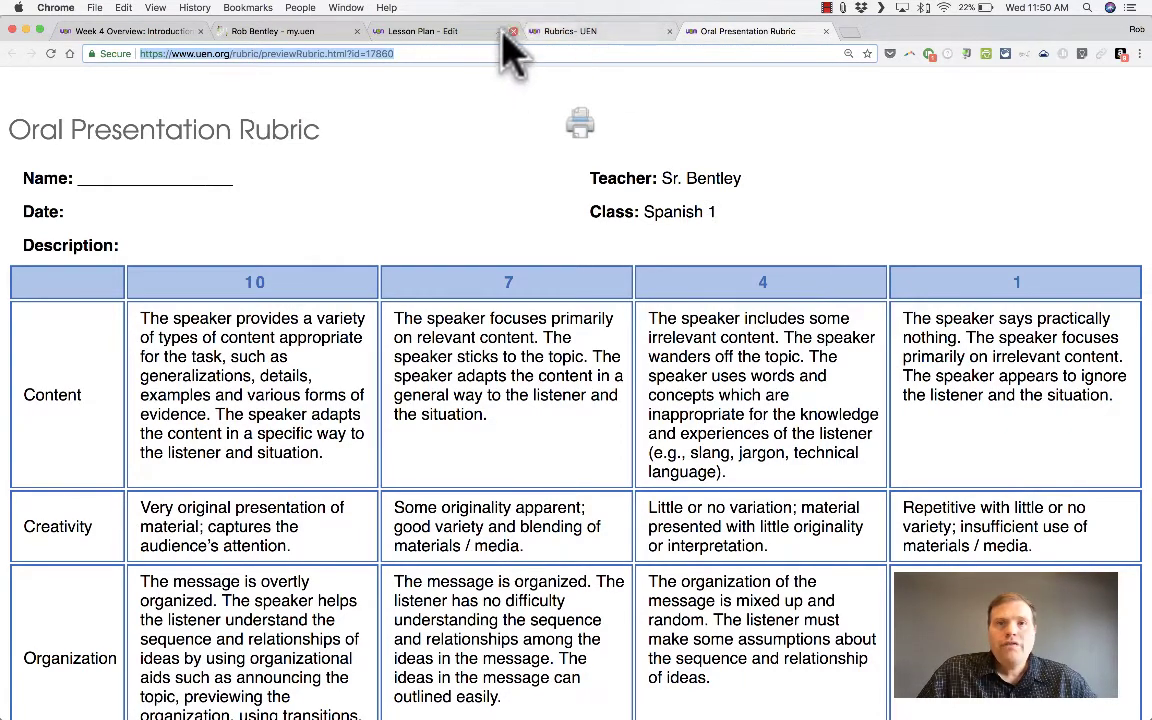
Back in the lesson plan, add Oral Presentation Rubric #2 from the Add a Rubric list
left_click(455, 31)
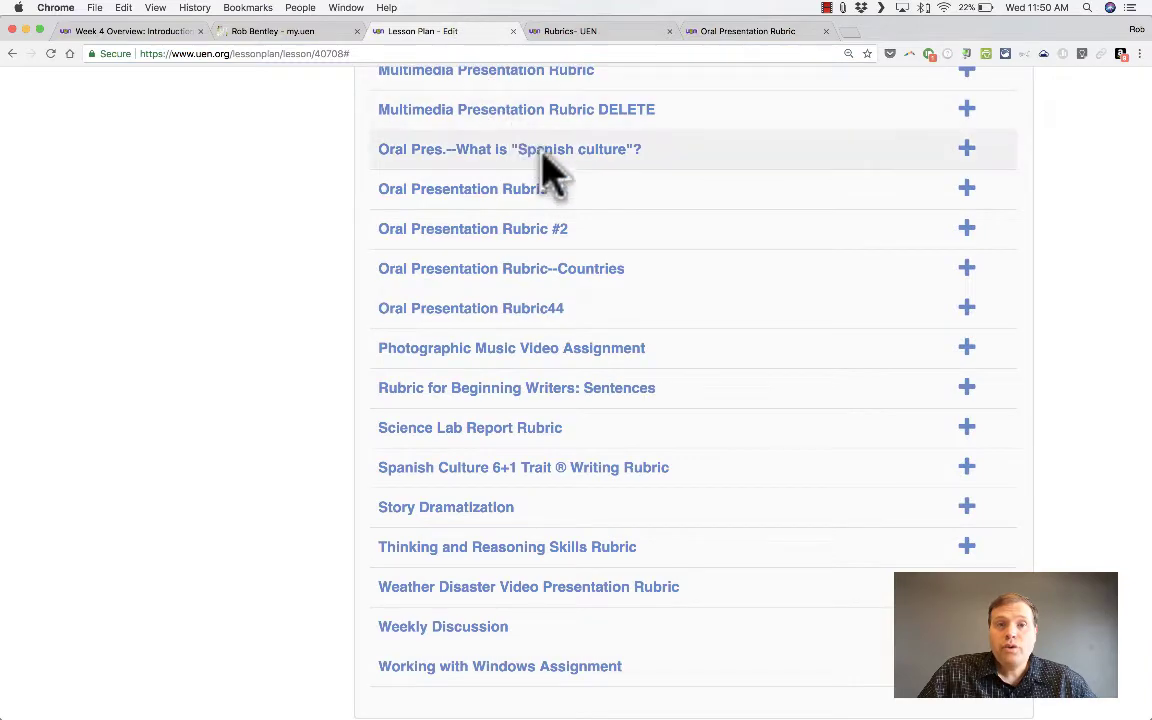
scroll(640, 280, "up", 5)
scroll(640, 280, "up", 15)
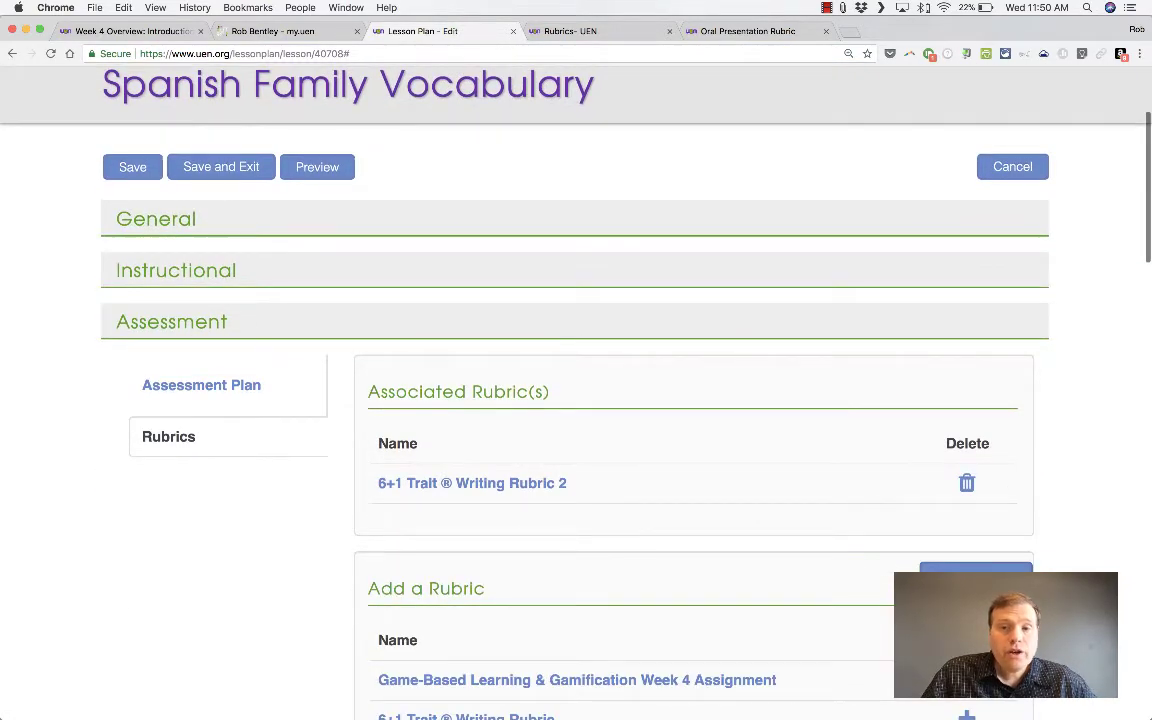
scroll(798, 597, "down", 10)
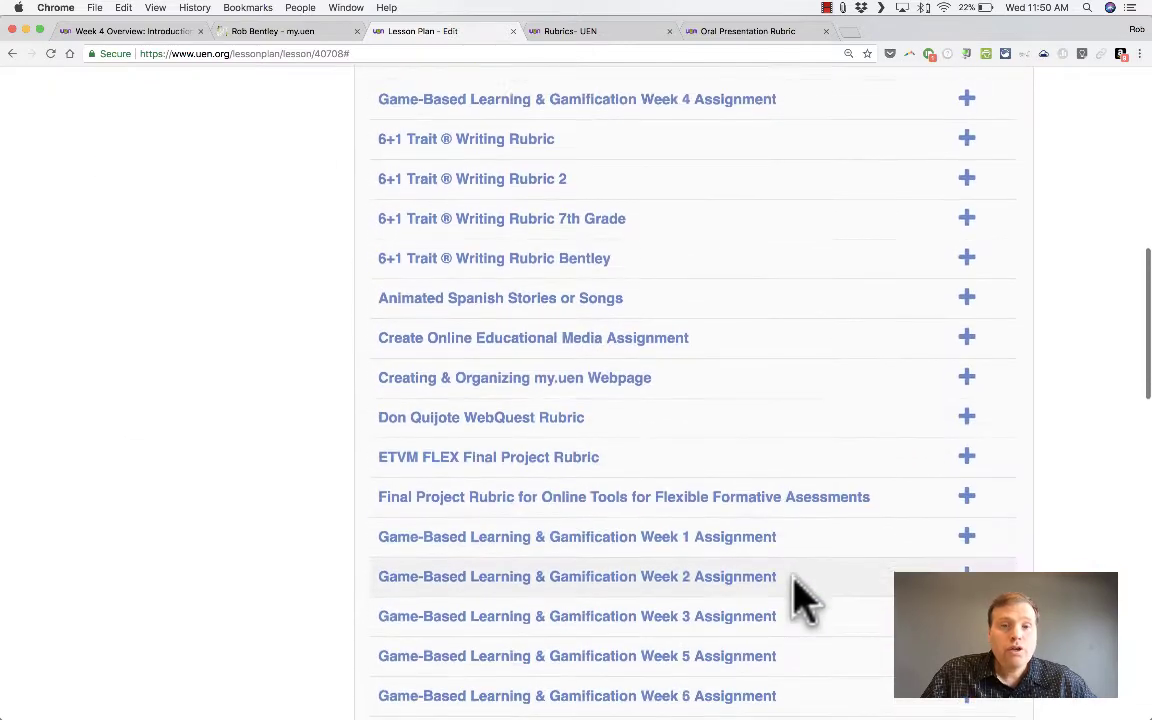
scroll(796, 580, "down", 10)
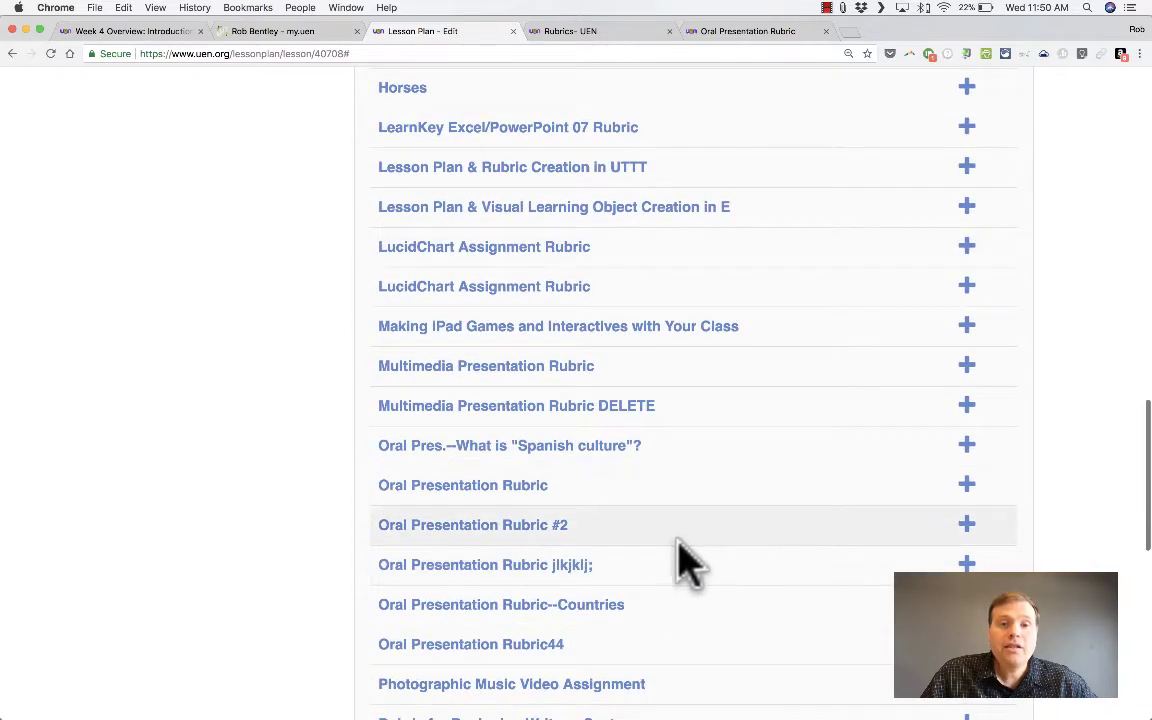
left_click(967, 526)
scroll(485, 285, "up", 10)
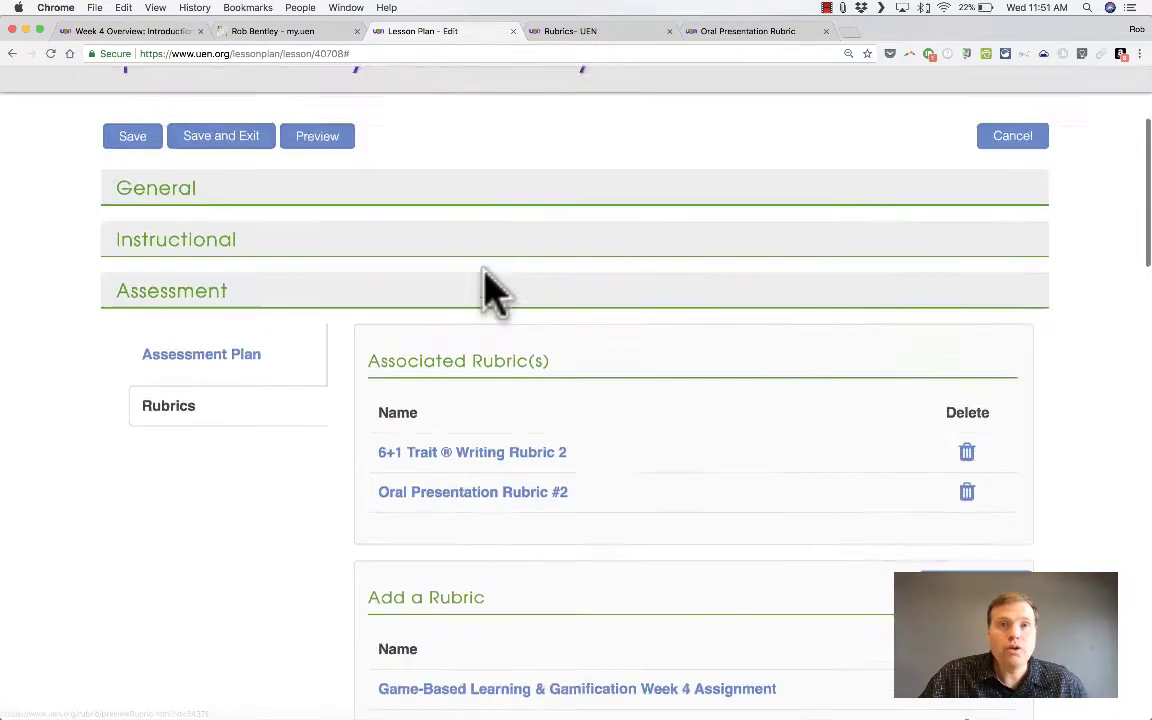
scroll(573, 476, "up", 3)
scroll(599, 527, "down", 4)
Return to the Rubrics tab and pick the Blank template for a new rubric
left_click(575, 31)
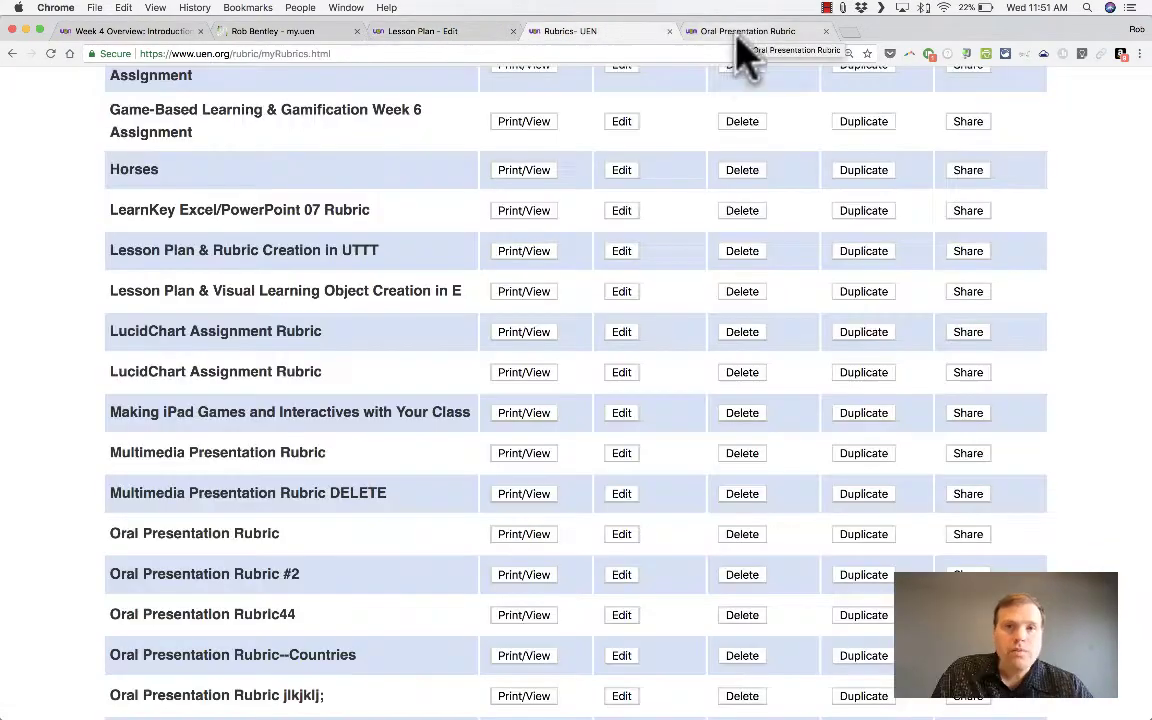
scroll(658, 231, "up", 15)
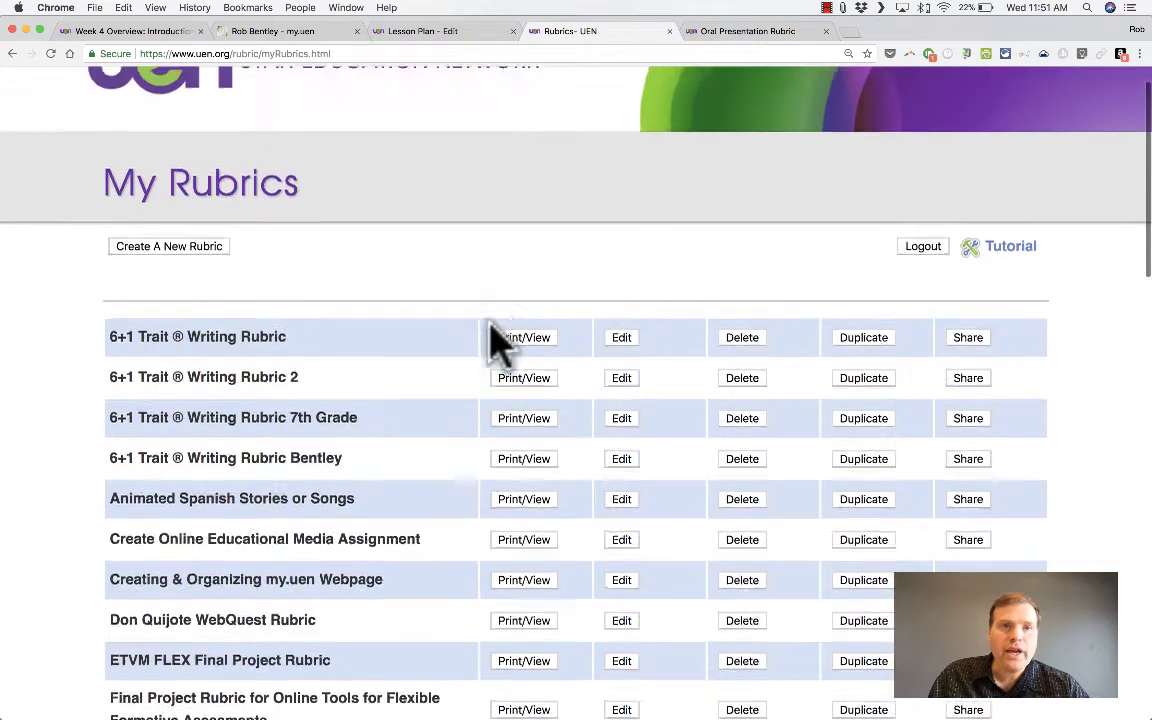
scroll(480, 335, "up", 1)
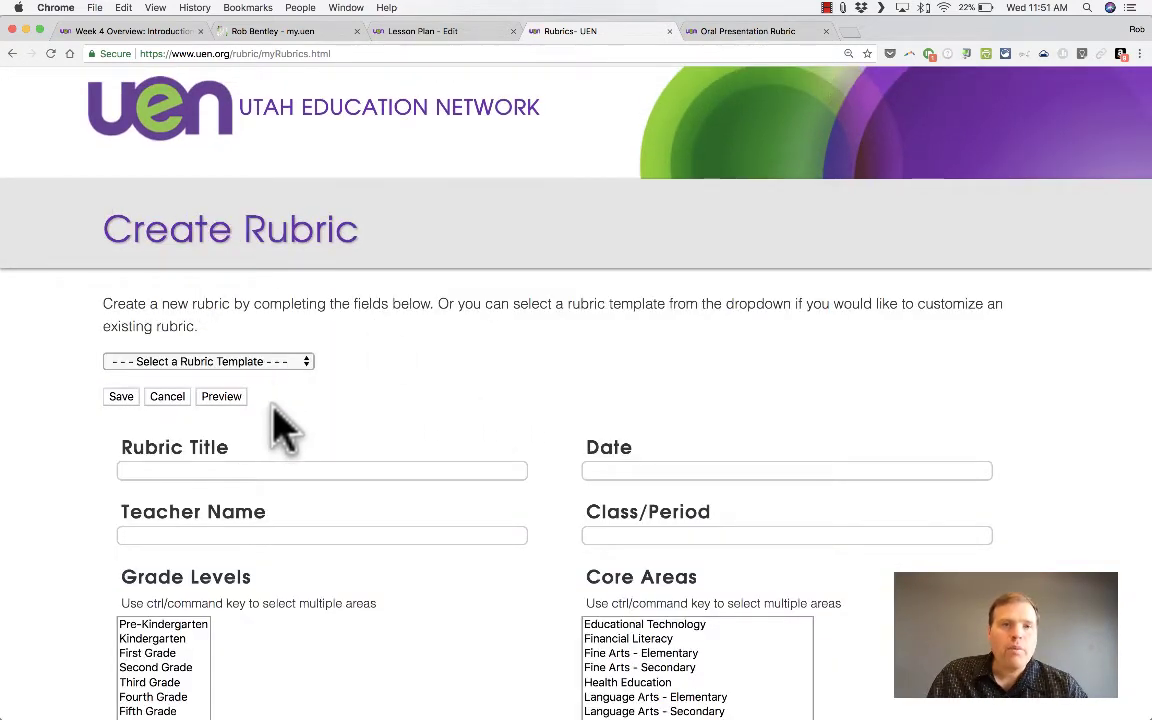
left_click(290, 362)
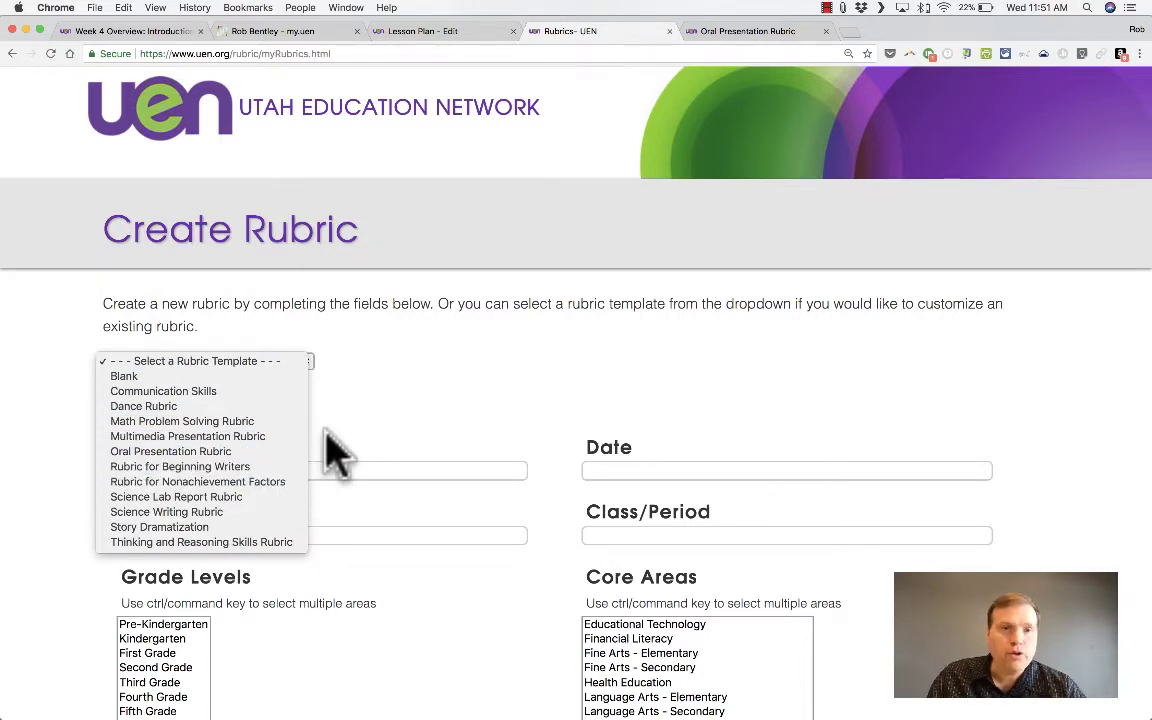
left_click(335, 455)
left_click(303, 364)
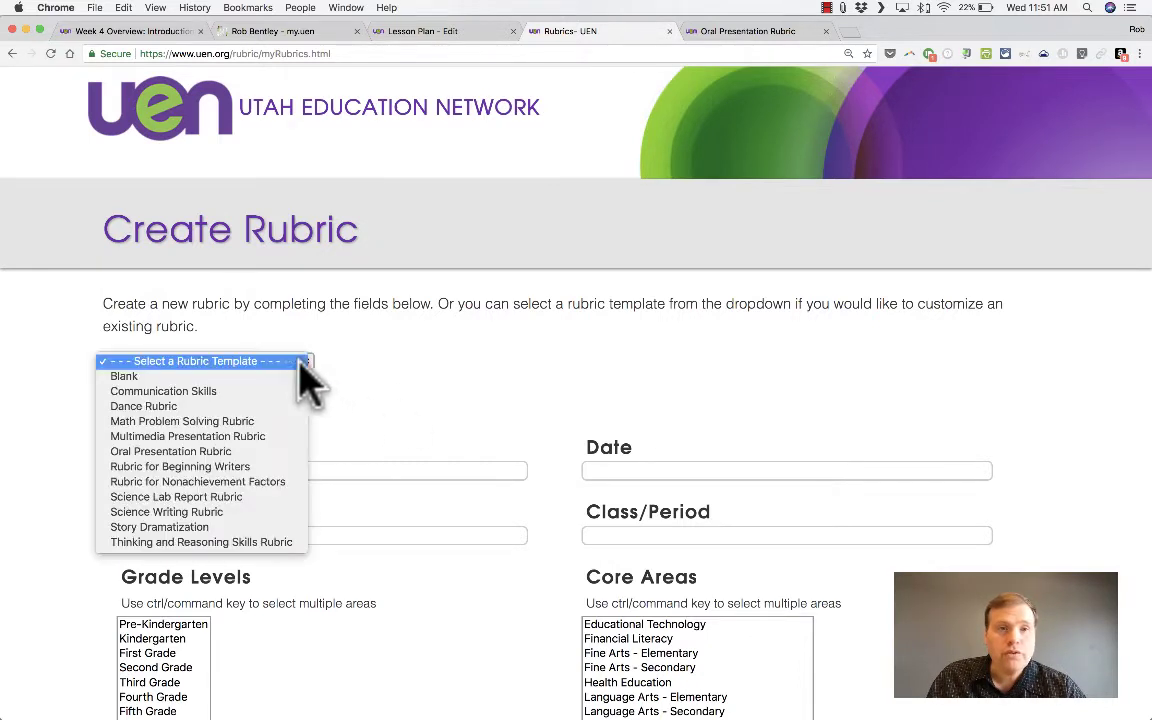
left_click(255, 376)
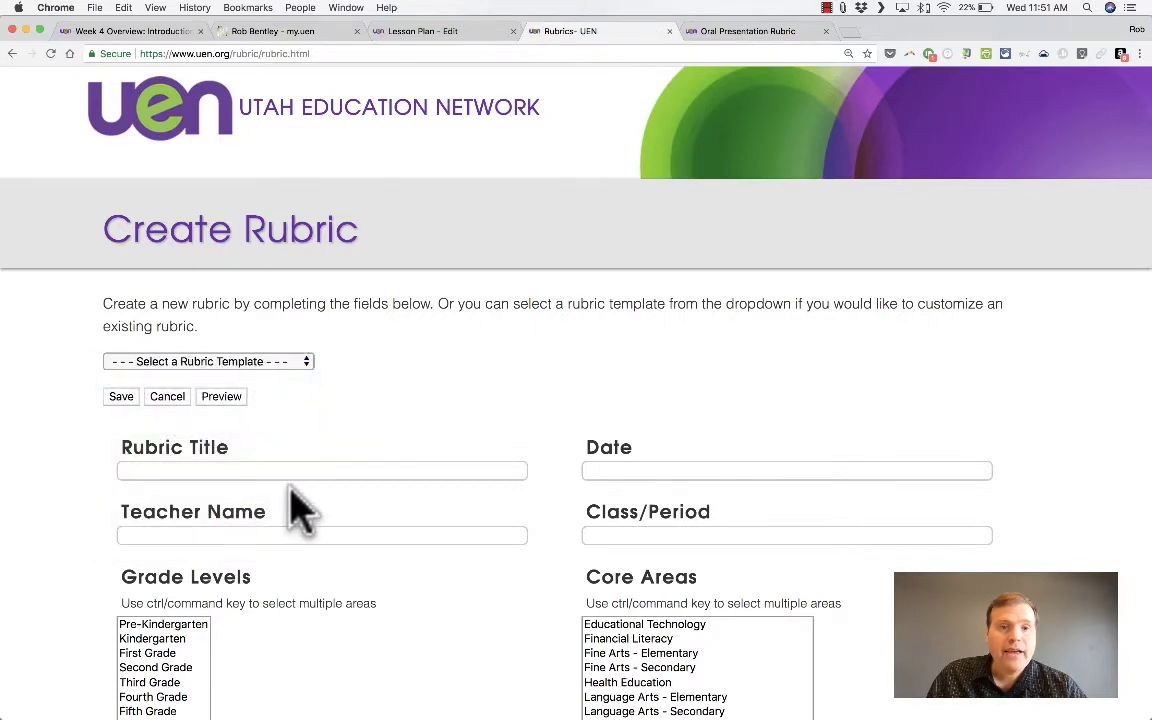
Add one criteria row and three score columns to the blank rubric
scroll(288, 450, "down", 3)
scroll(360, 347, "down", 6)
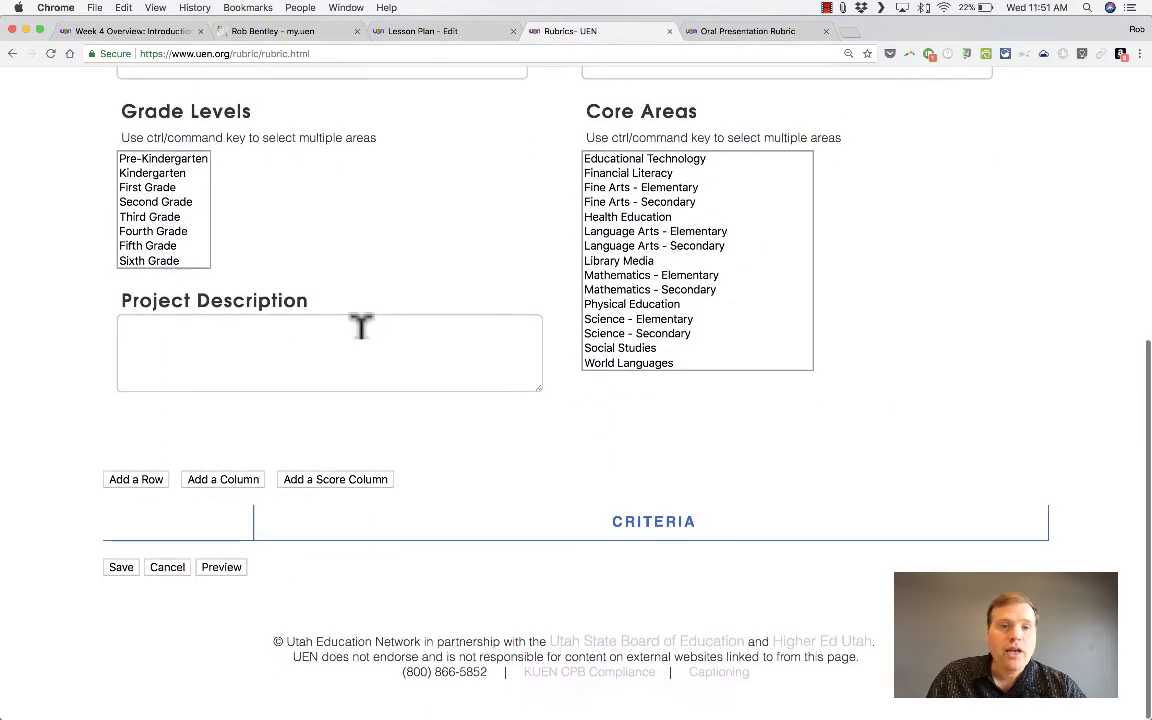
left_click(150, 481)
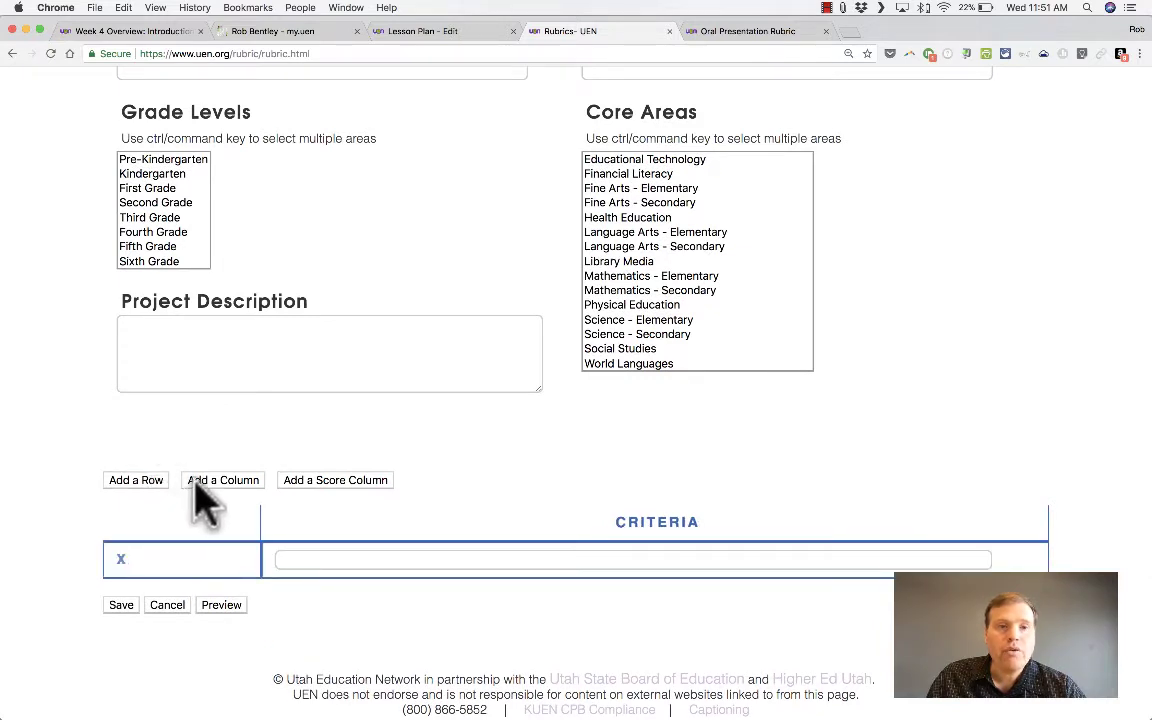
left_click(206, 481)
left_click(208, 484)
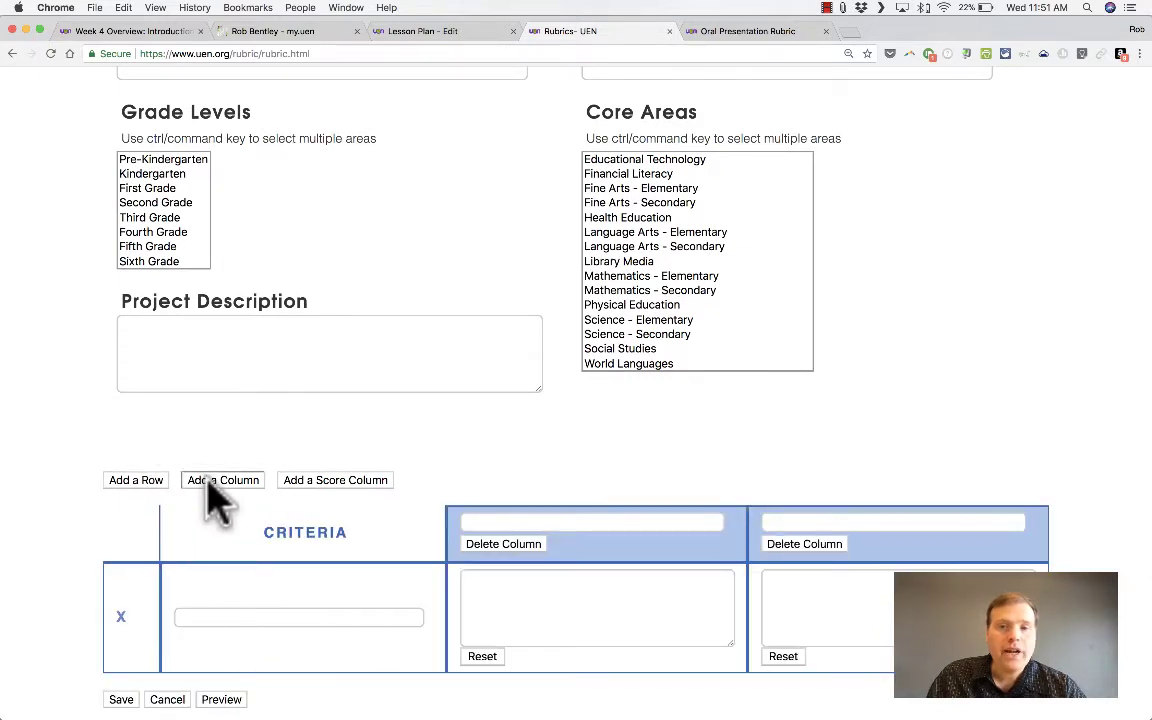
left_click(208, 482)
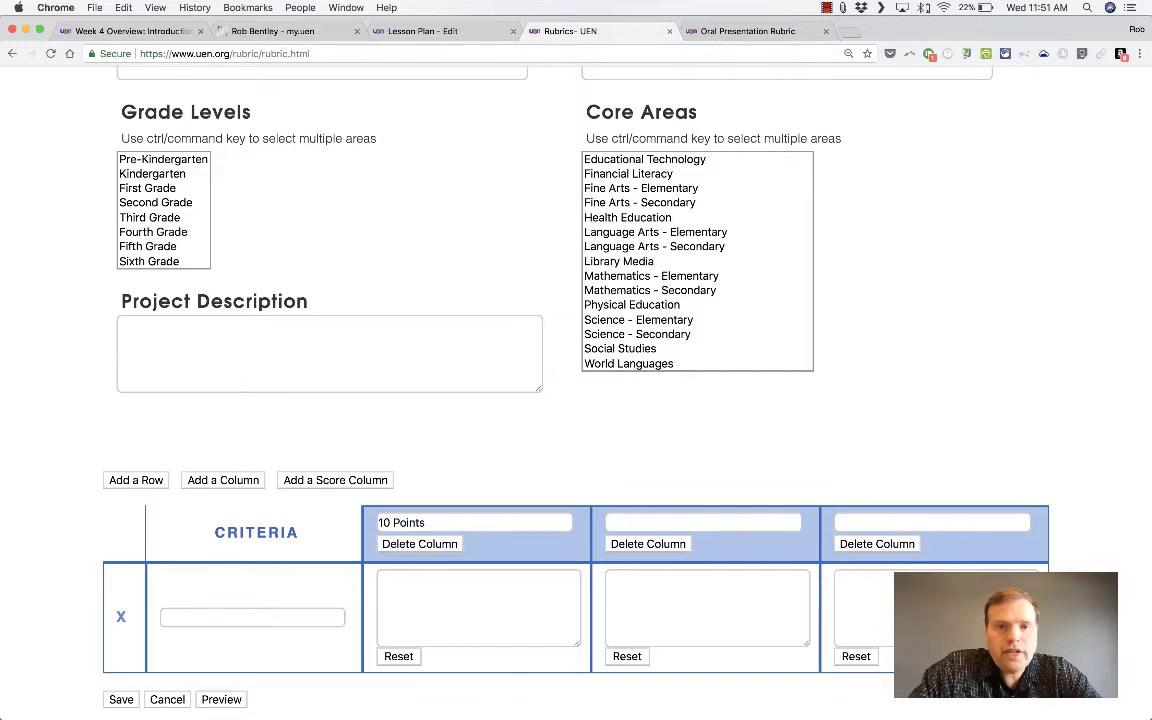
Label the columns 10 Points, 6 Points and 3 Points and name the first criterion Content
left_click(473, 594)
left_click(685, 518)
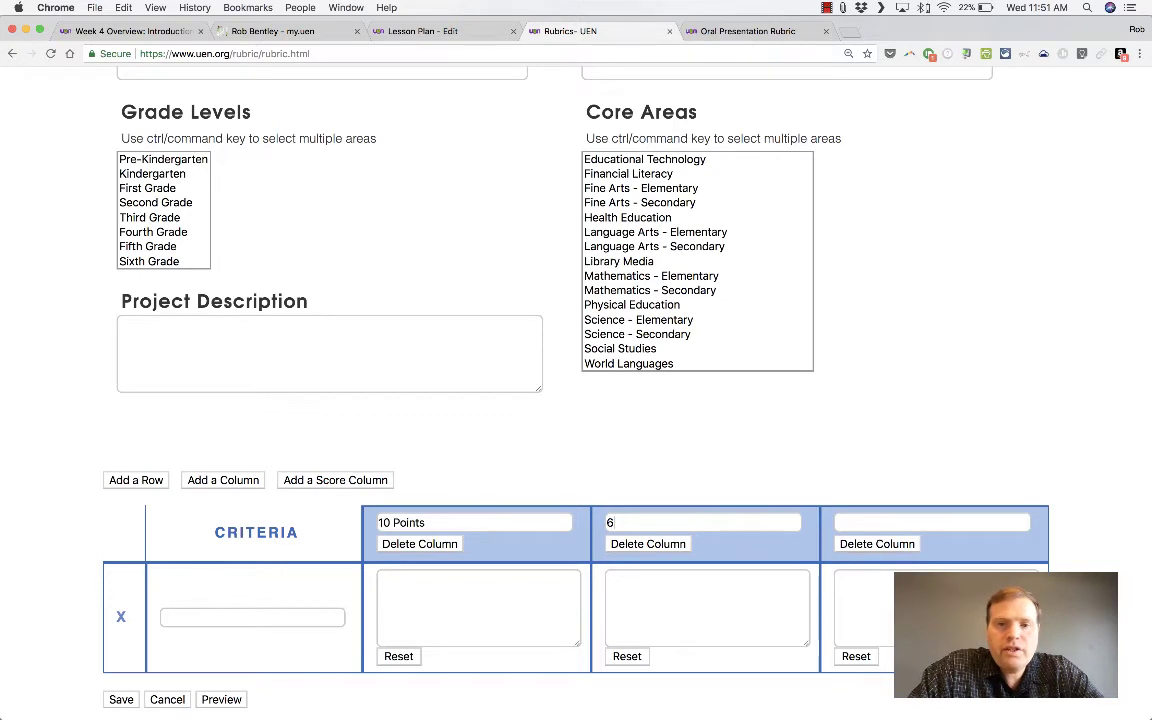
type("6 Points")
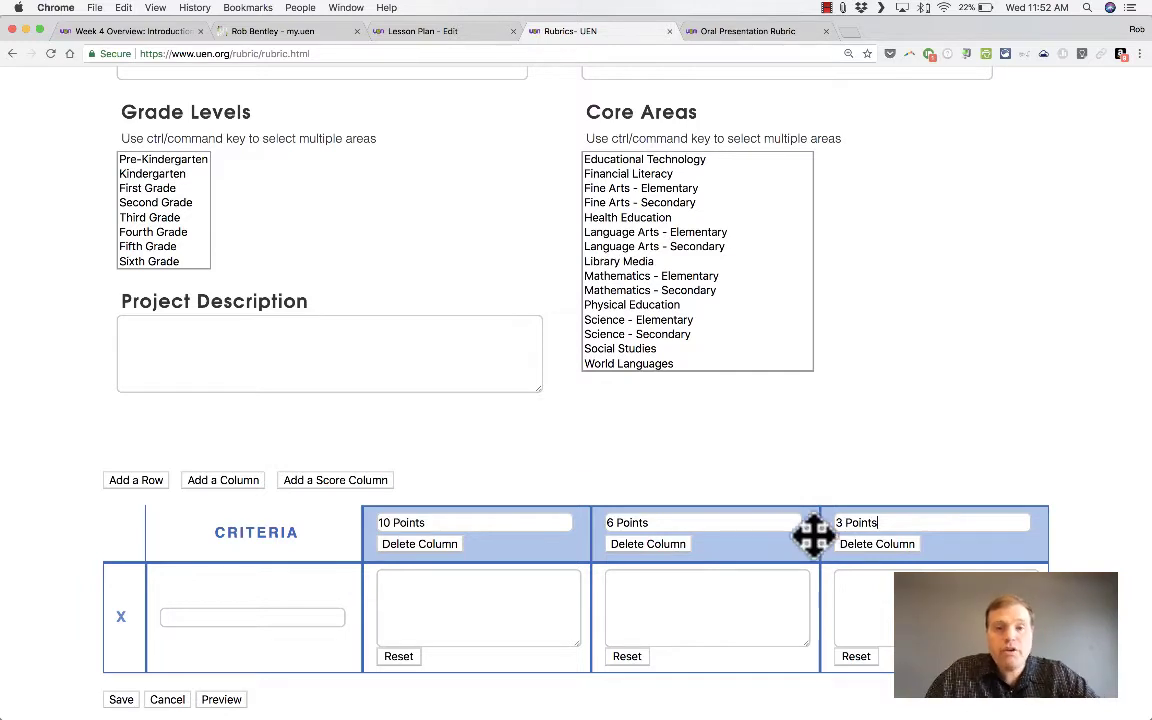
left_click(250, 606)
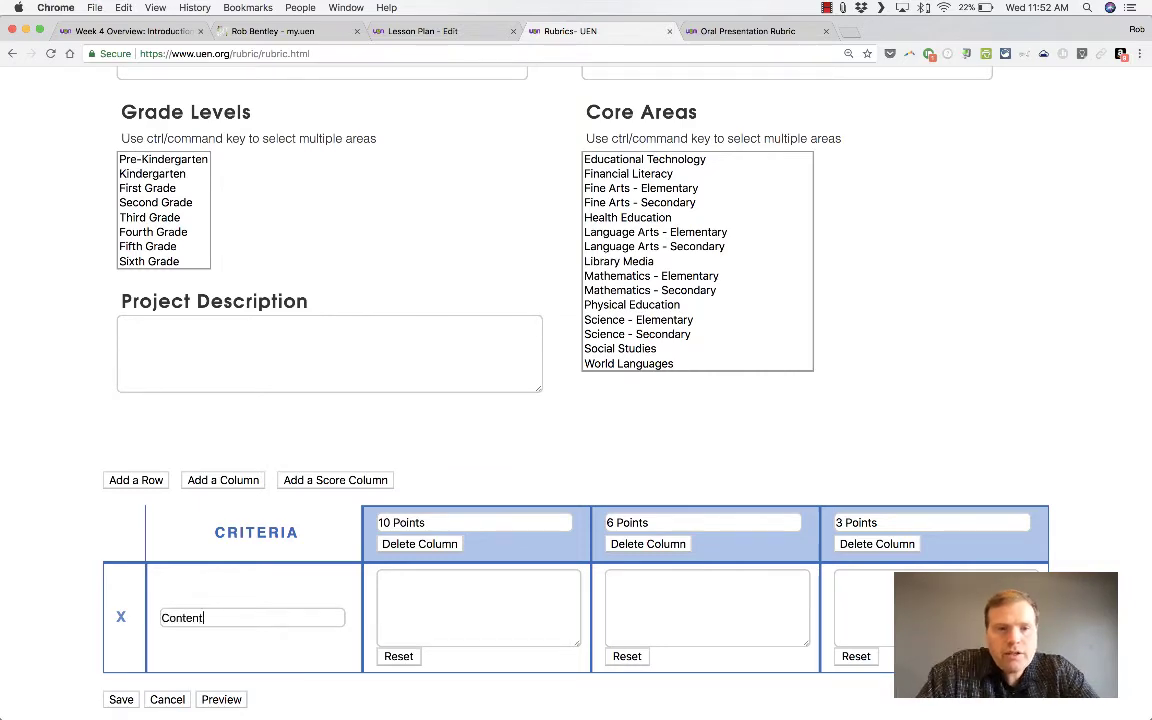
Add a second criterion row named Length below Content
left_click(138, 481)
scroll(246, 530, "down", 3)
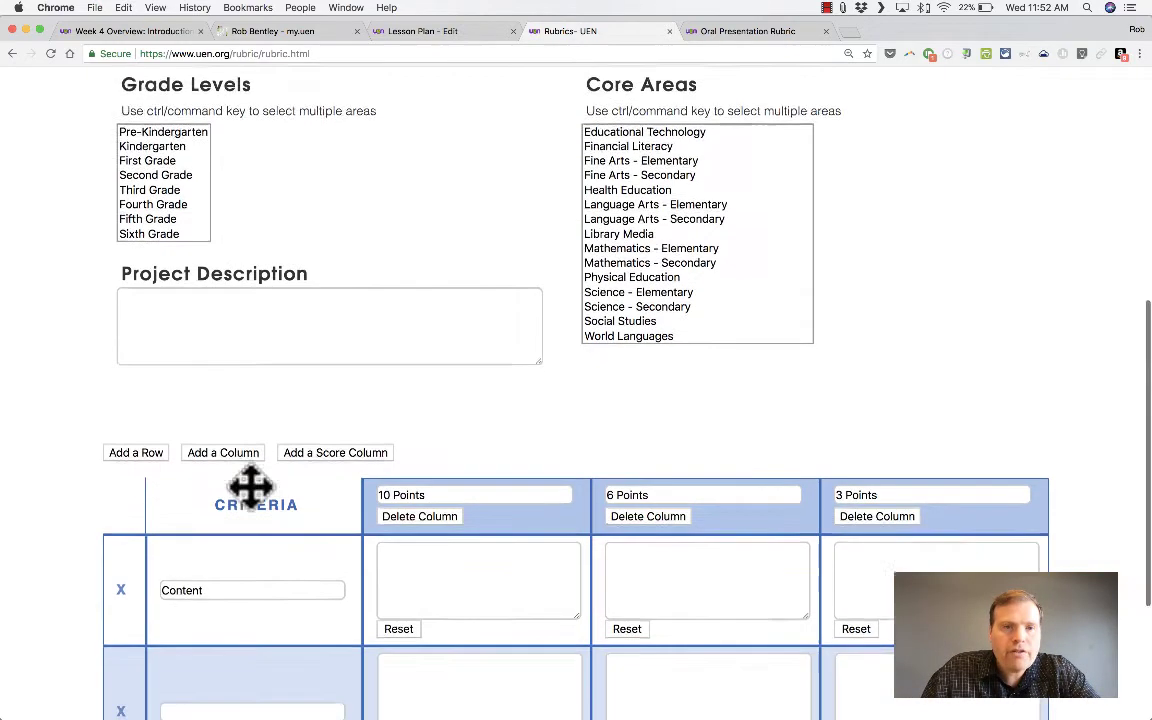
left_click(239, 586)
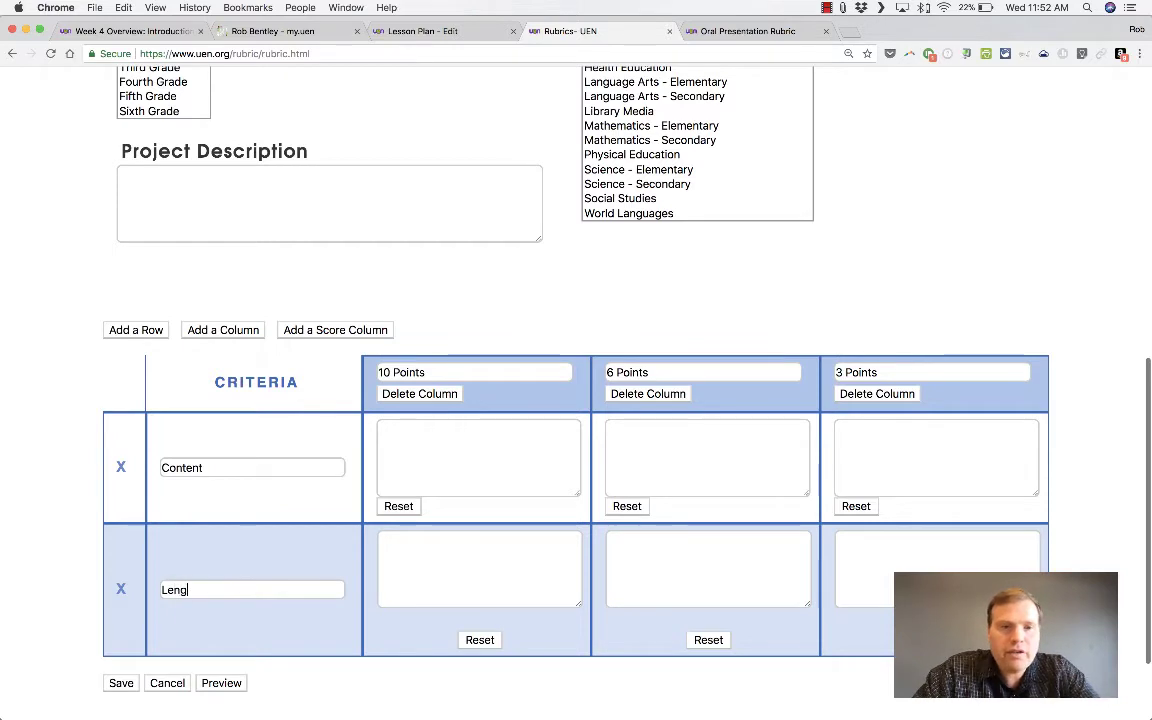
Fill the 10-, 6- and 3-point description cells for Content and Length with placeholder text
left_click(473, 457)
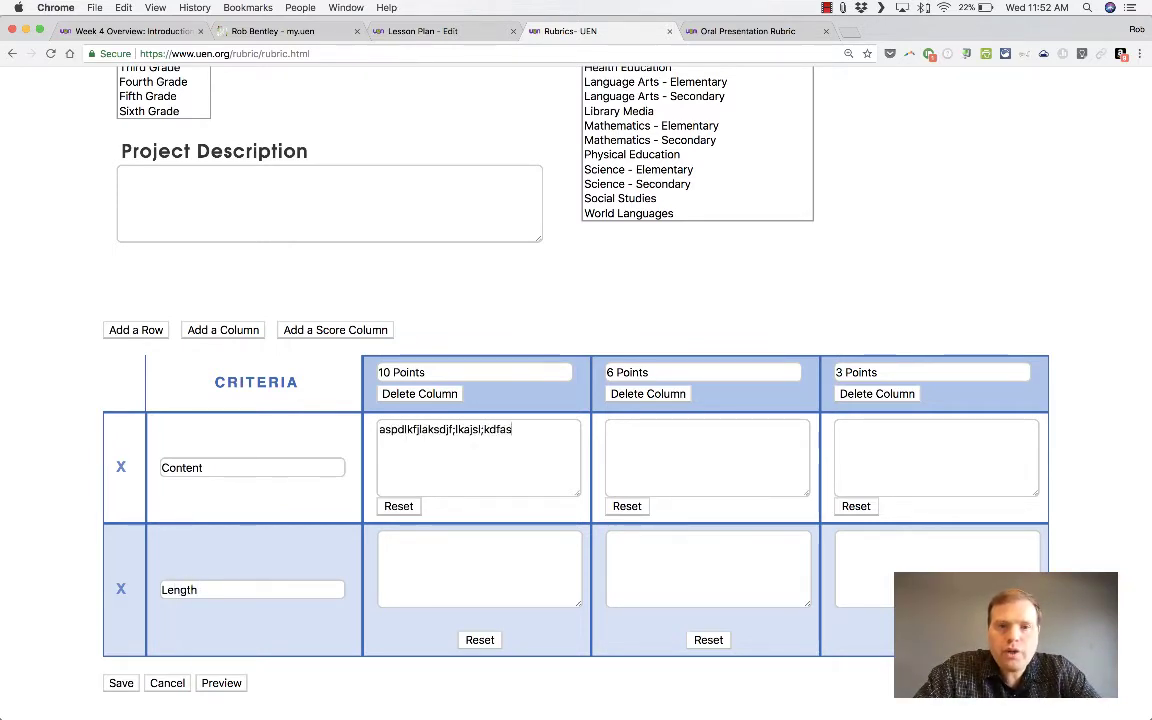
type("aspdlkfjlaksdjf;lkajsl;kdfasfasfsaefasf")
left_click(465, 550)
type("asdfasd")
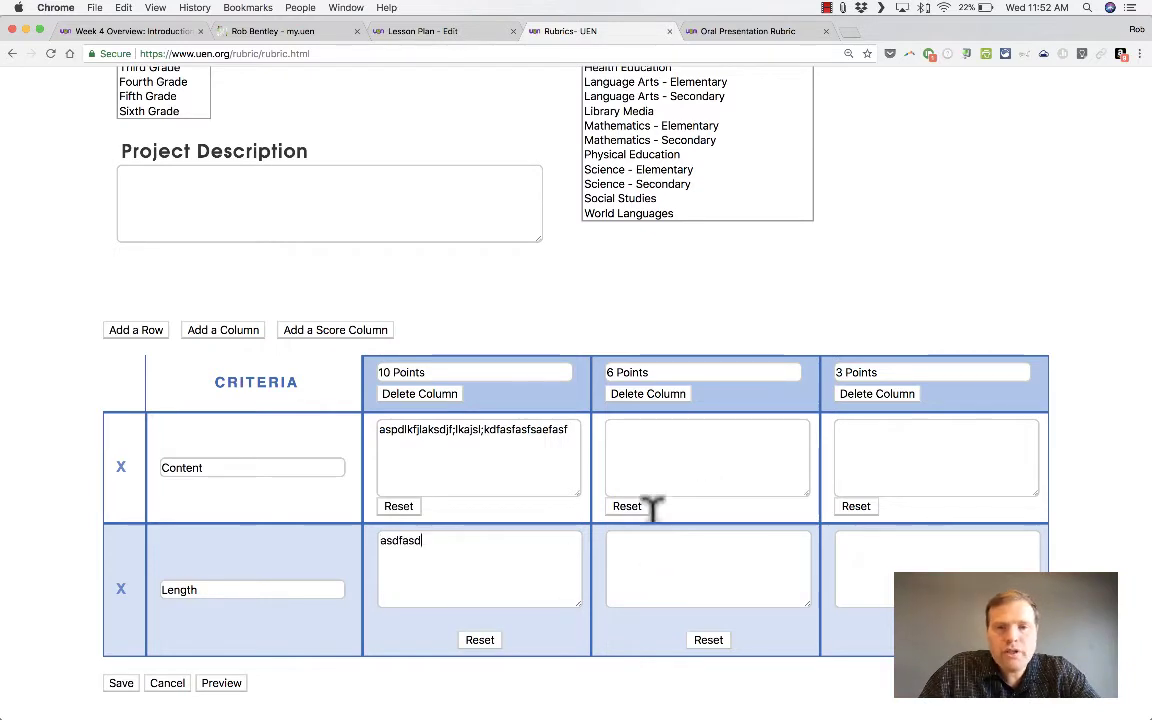
type("fasdf sadf sa fsae fasffsaasf")
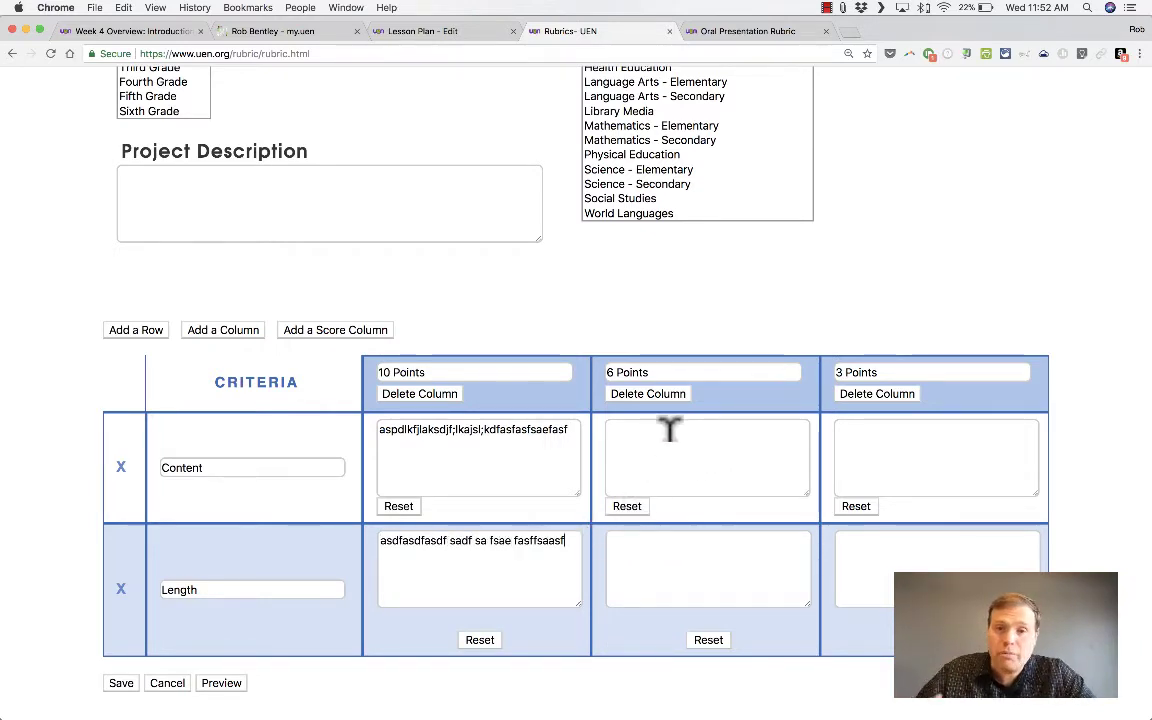
left_click(677, 430)
type("s dfsdfesqf")
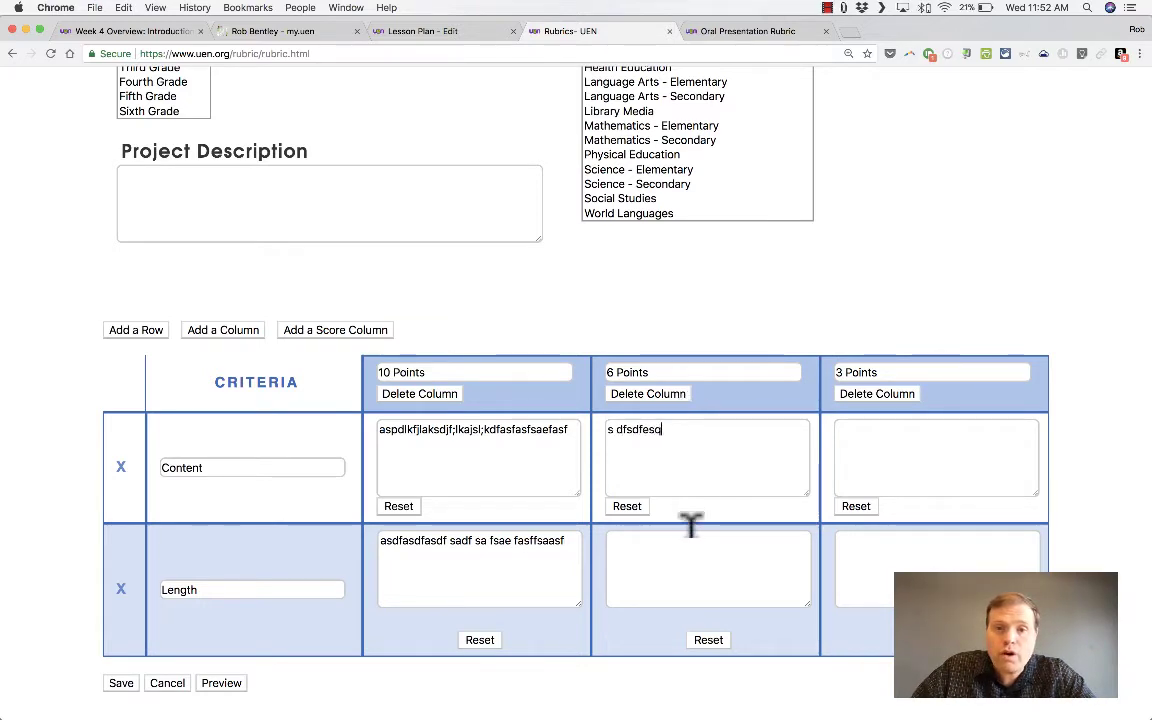
left_click(700, 540)
type("asdf sfsfdsfafsa")
left_click(900, 450)
type("as df")
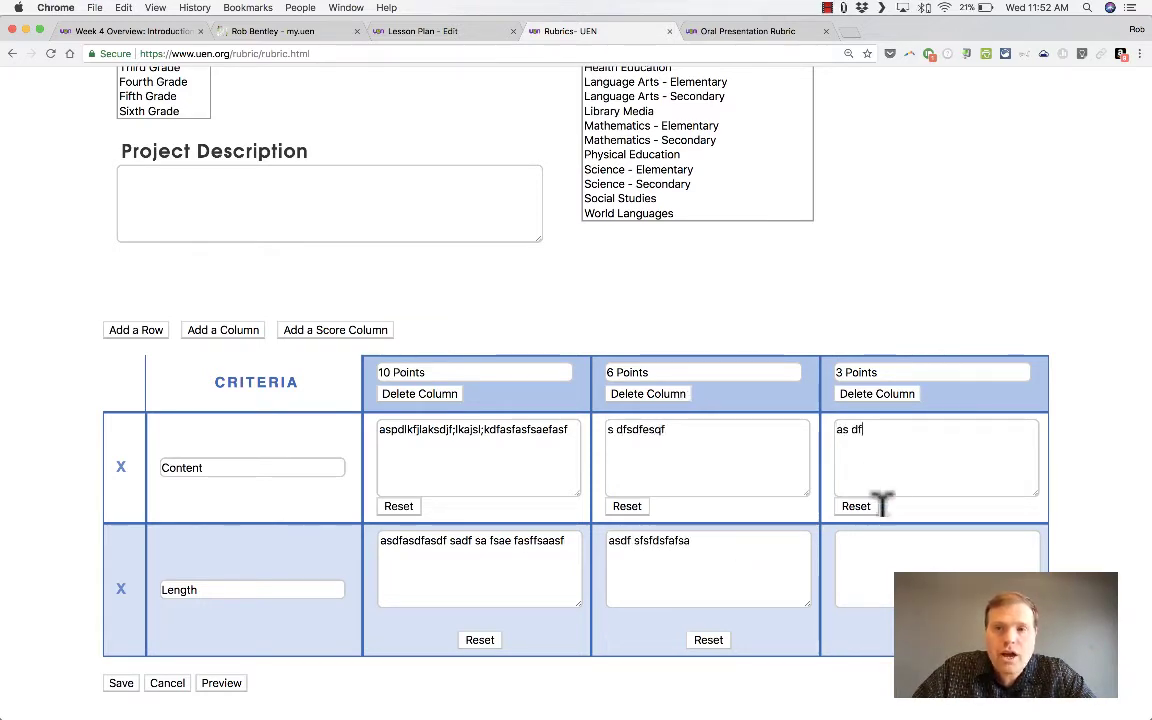
type("safsasdfsdfadssdf")
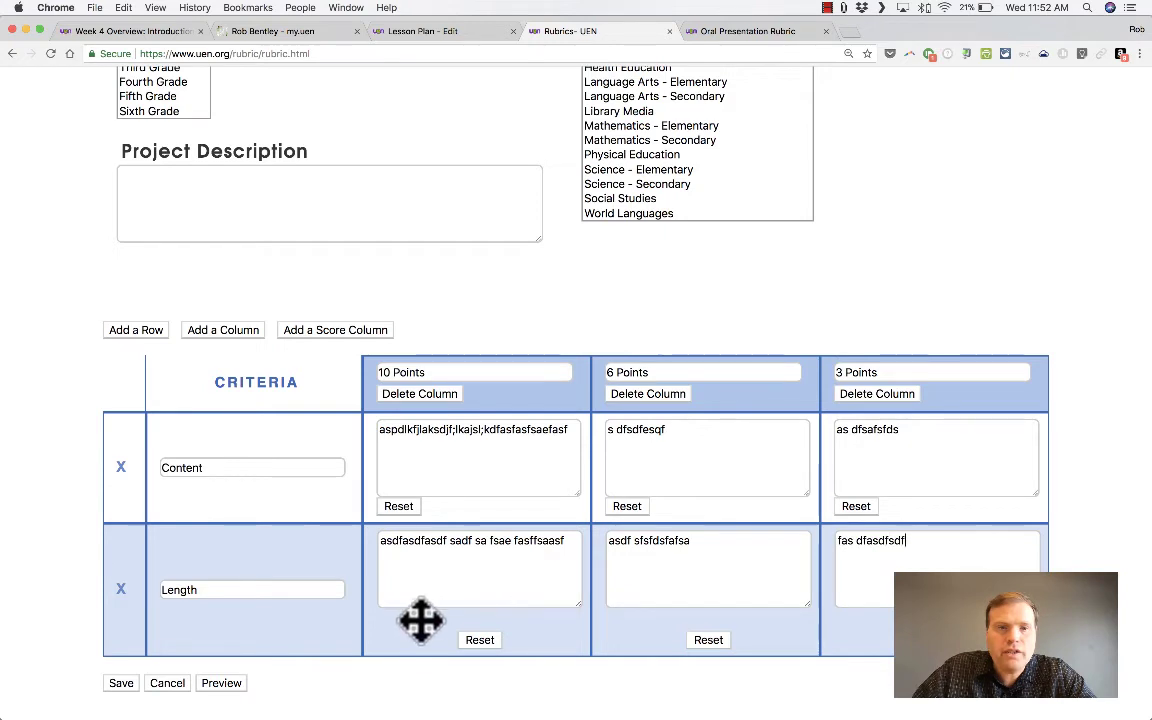
Save the rubric with the title 'asdfasdfasdf', then preview it and close the preview
left_click(121, 683)
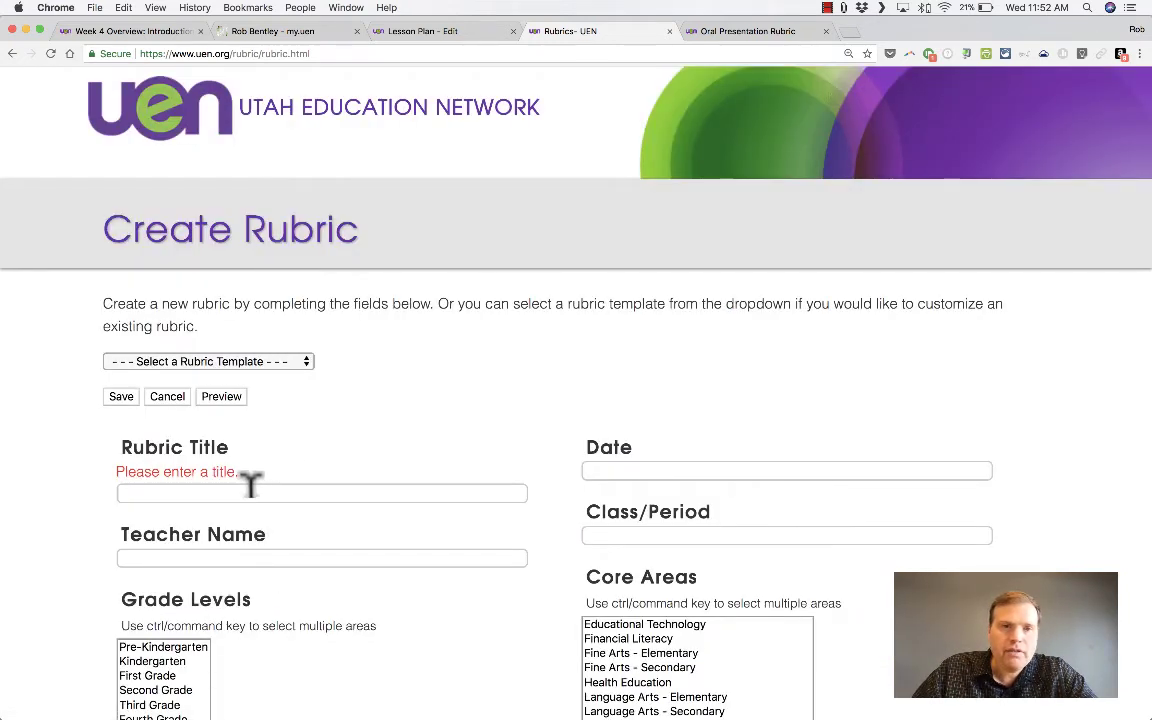
left_click(250, 490)
type("asdfasdfasdf")
scroll(430, 600, "down", 10)
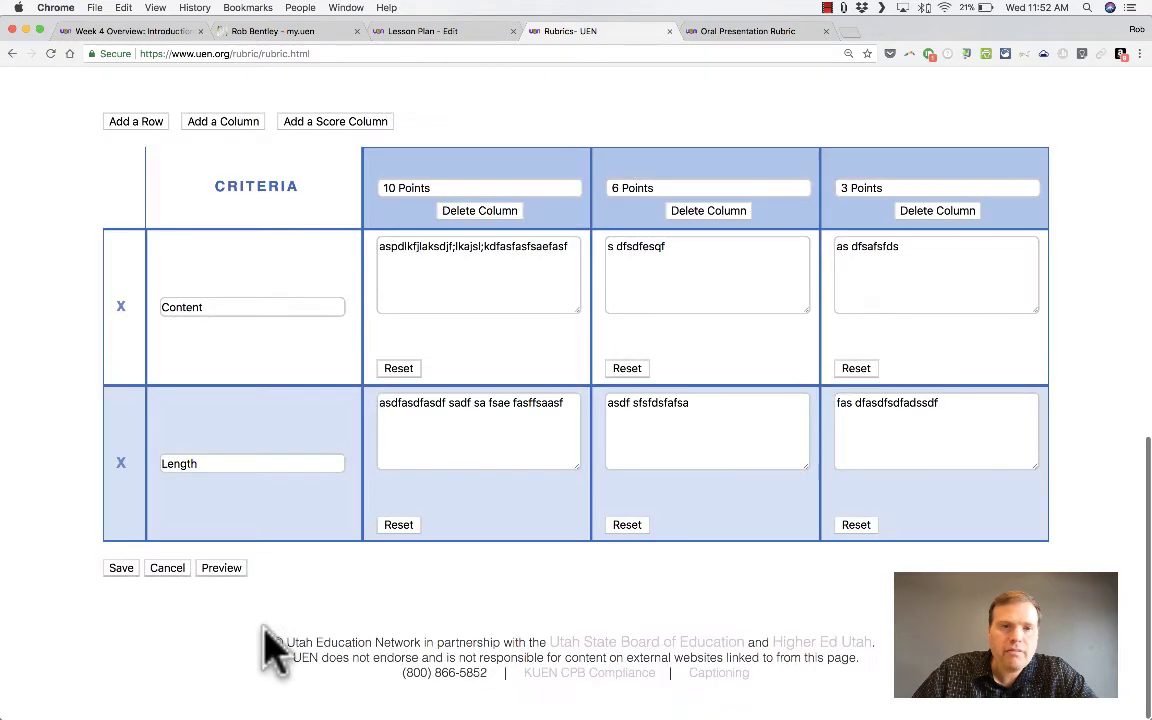
left_click(121, 568)
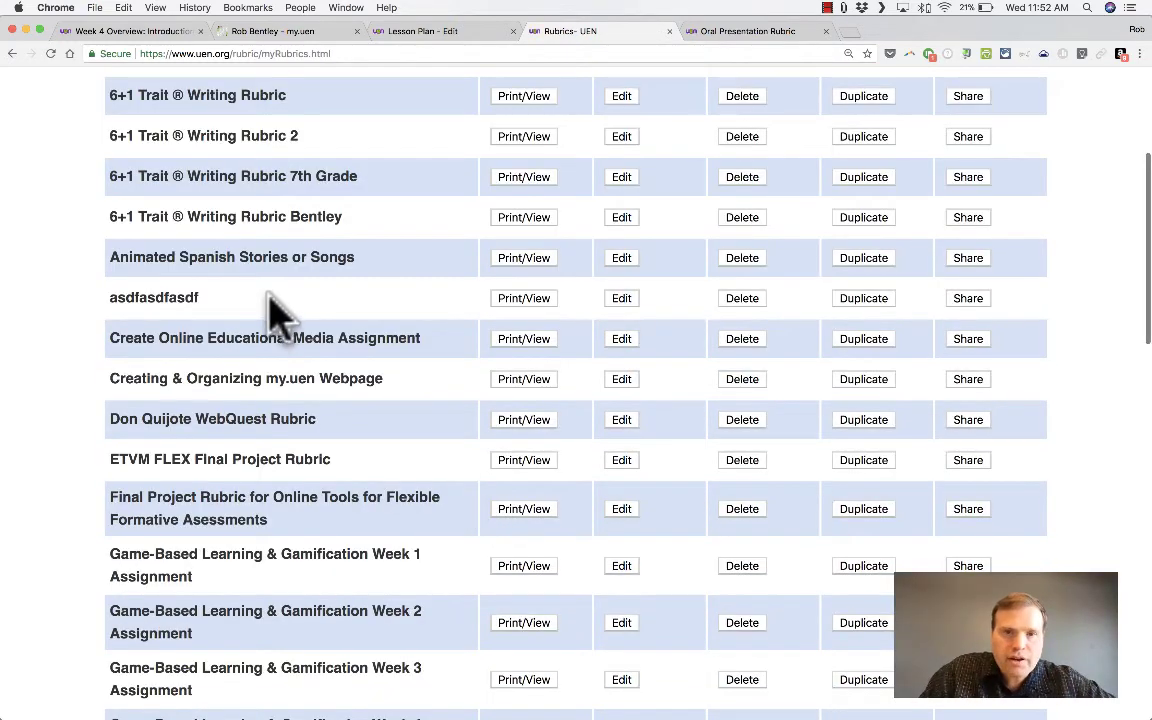
left_click(540, 299)
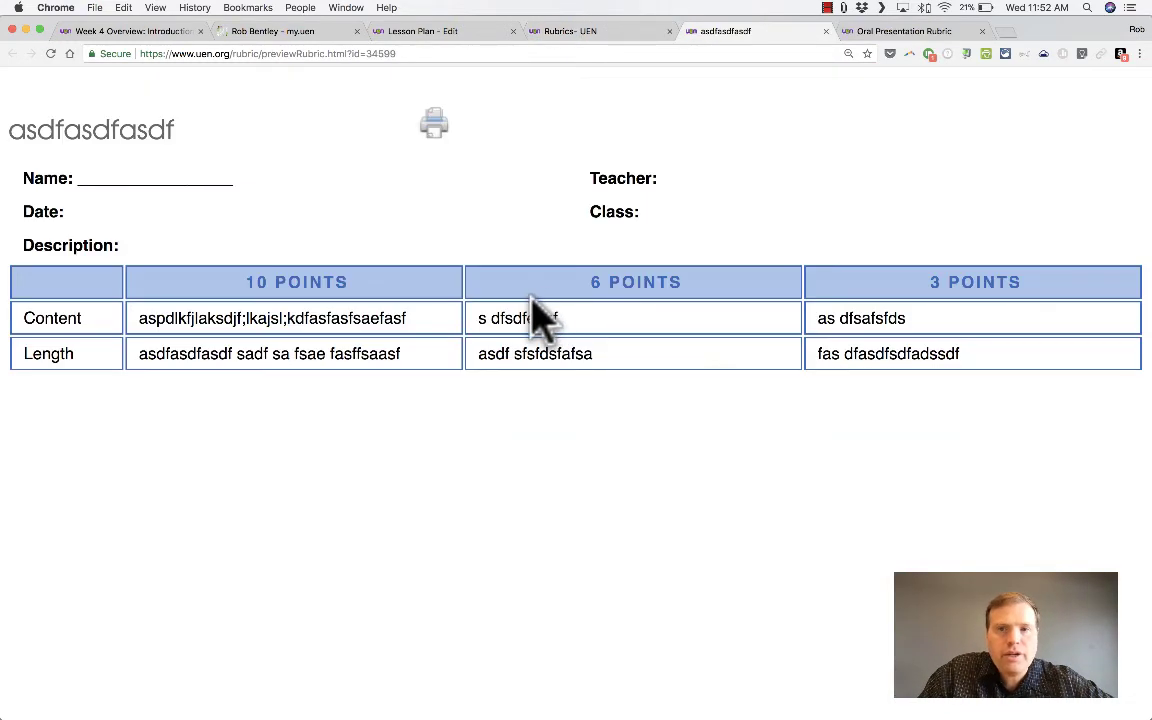
left_click(826, 31)
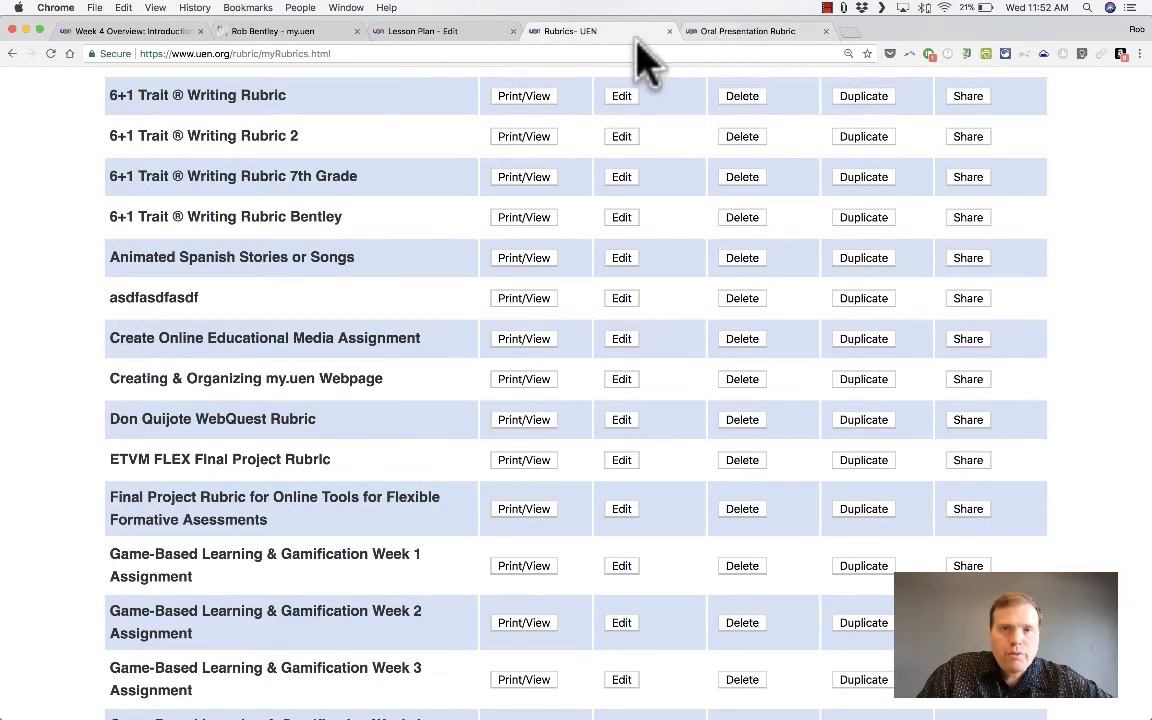